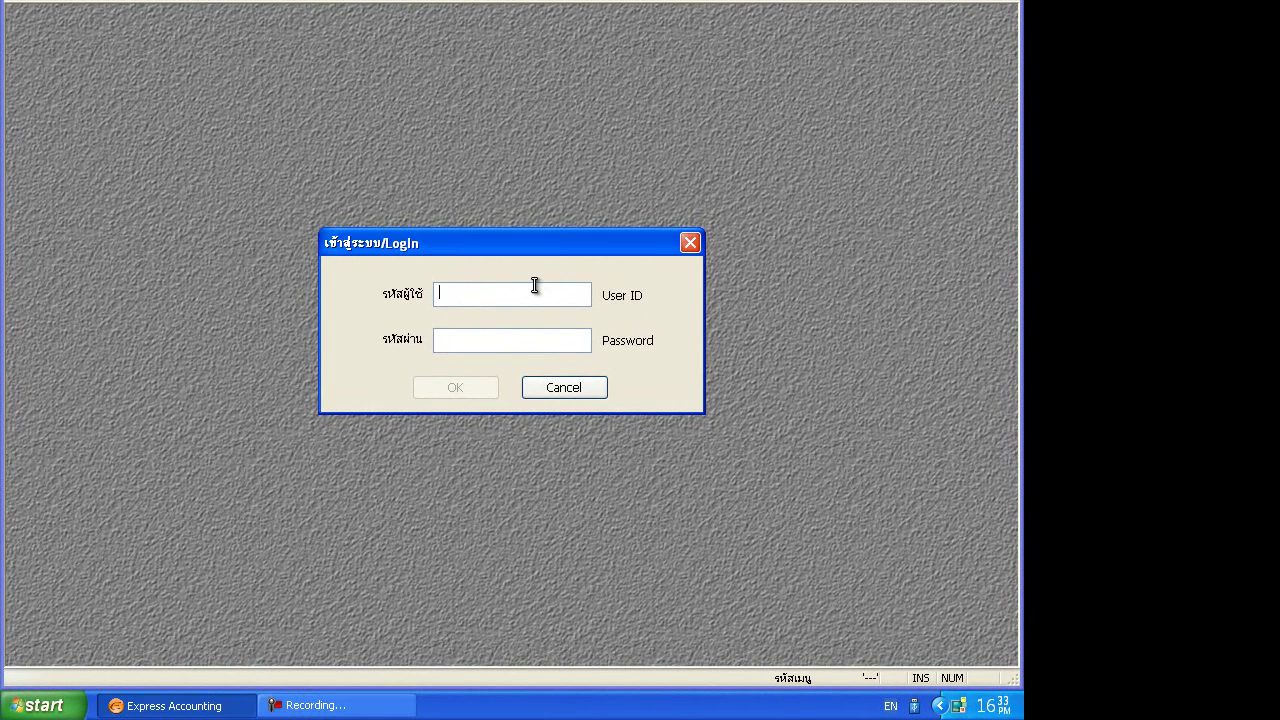
- Log in to the accounting system with the user ID and the account password
{"action": "type", "text": "BIT9"}
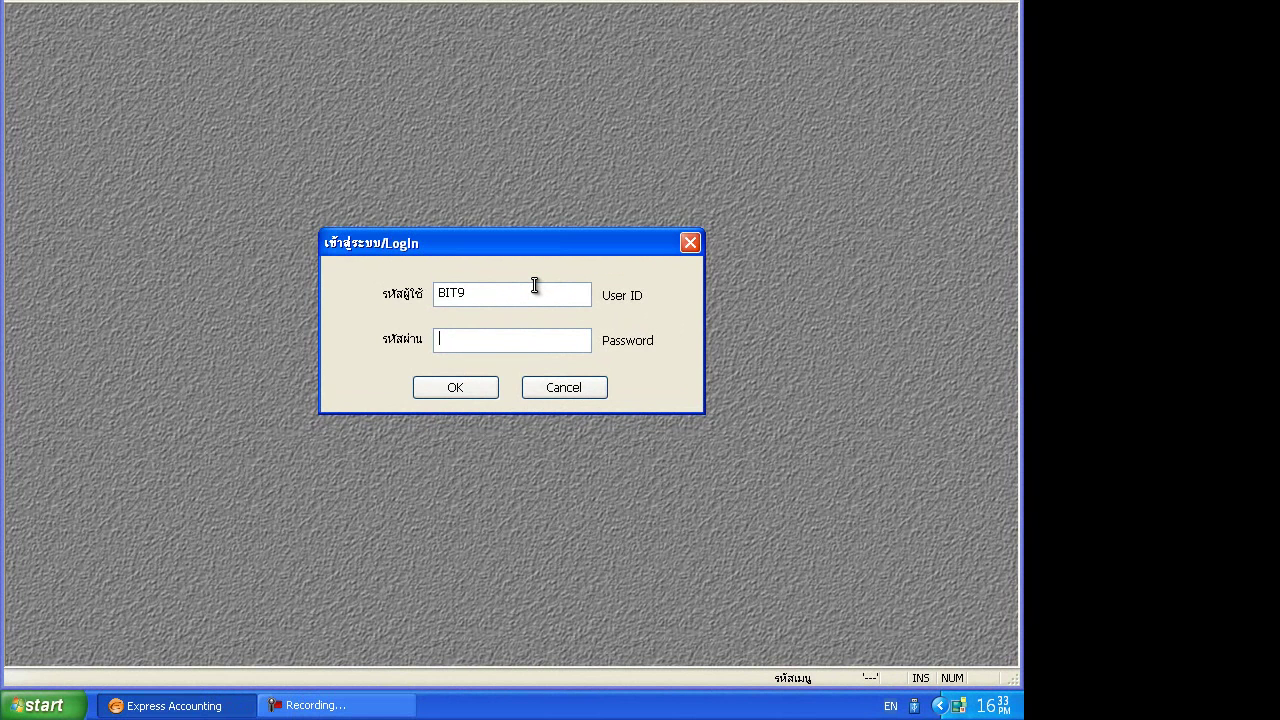
{"action": "type", "text": "****"}
{"action": "key", "text": "Return"}
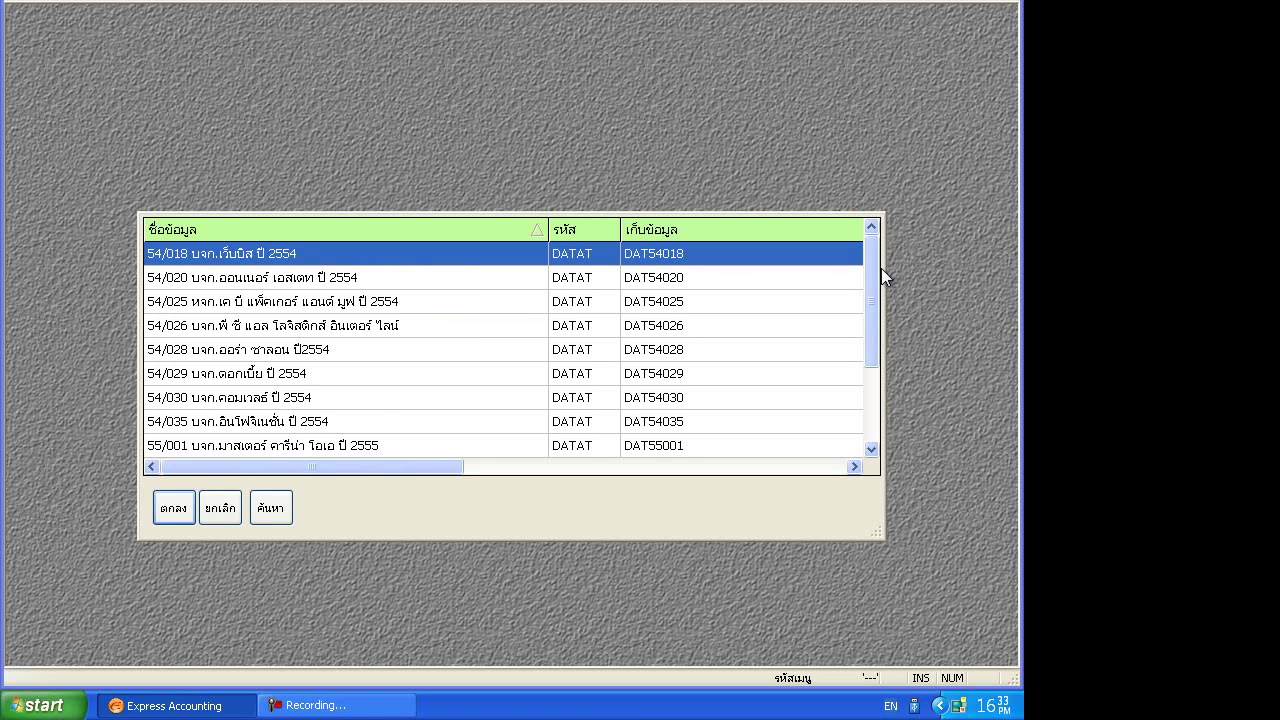
- Open the "Z.ข้อมูลเปล่าของเวอร์ชั่น 1" data set with the working date 06/02/2549
{"action": "left_click_drag", "start_coordinate": [870, 252], "coordinate": [873, 418]}
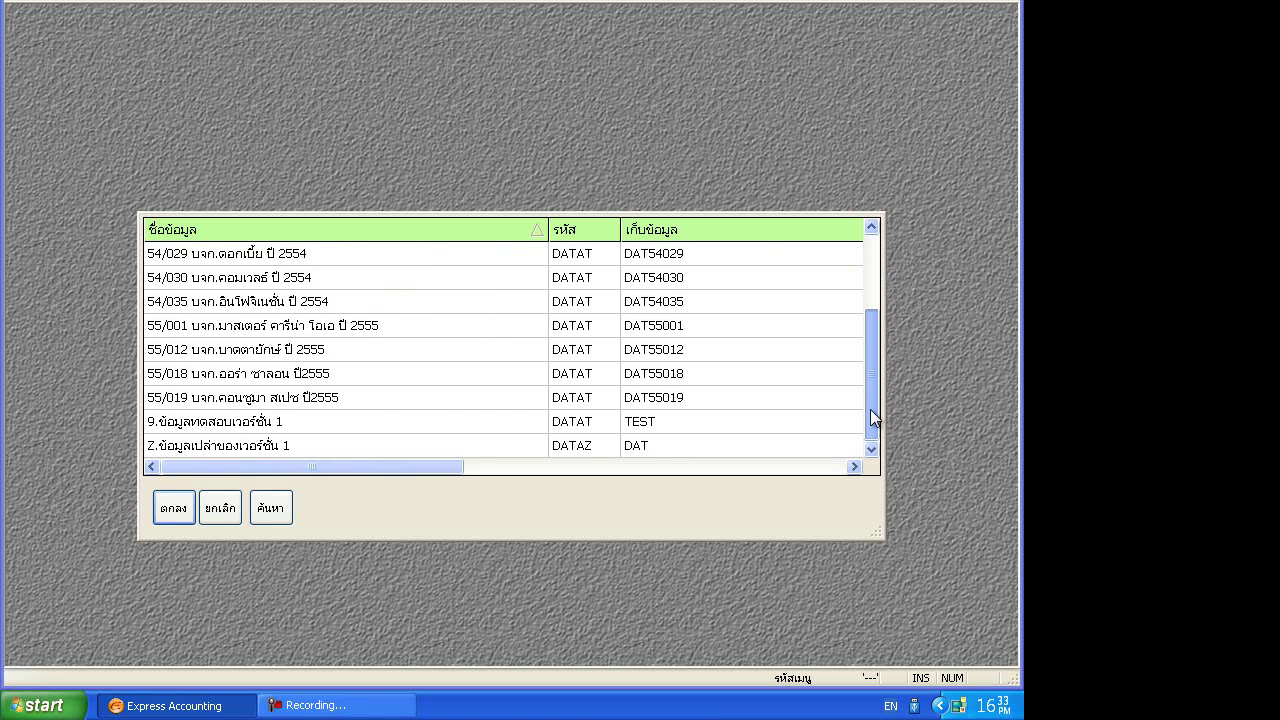
{"action": "left_click", "coordinate": [198, 450]}
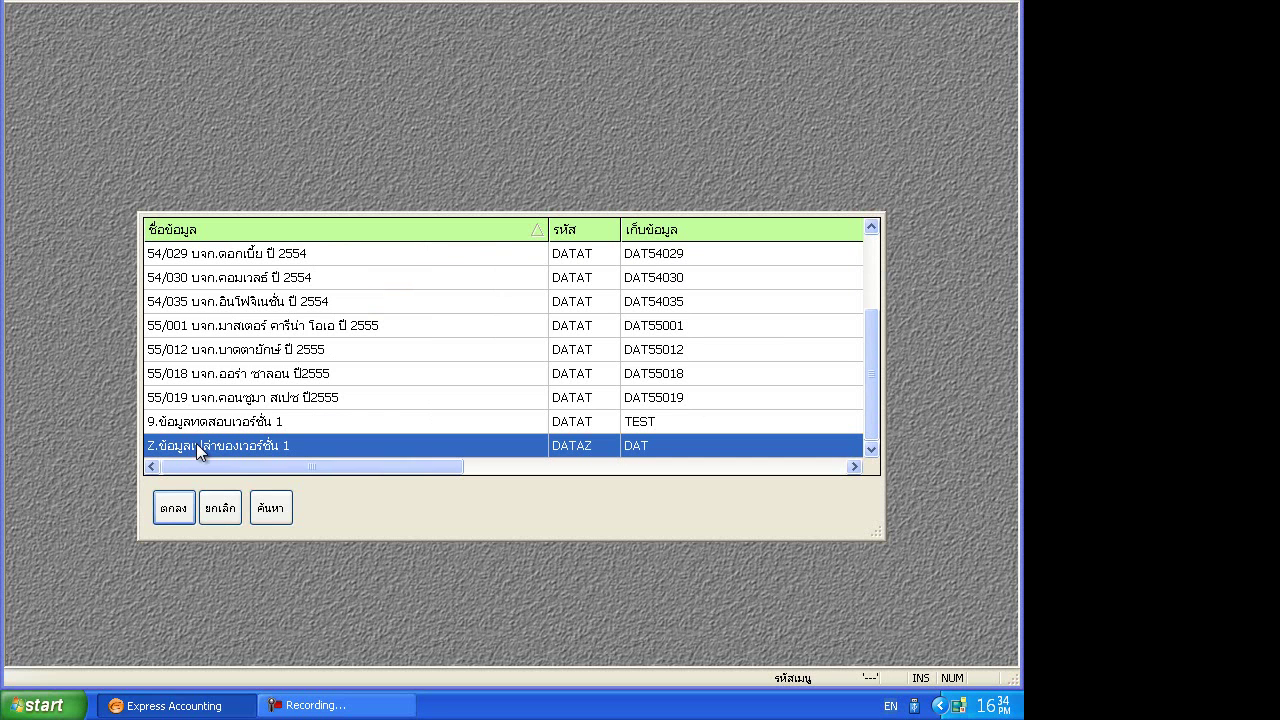
{"action": "left_click", "coordinate": [183, 515]}
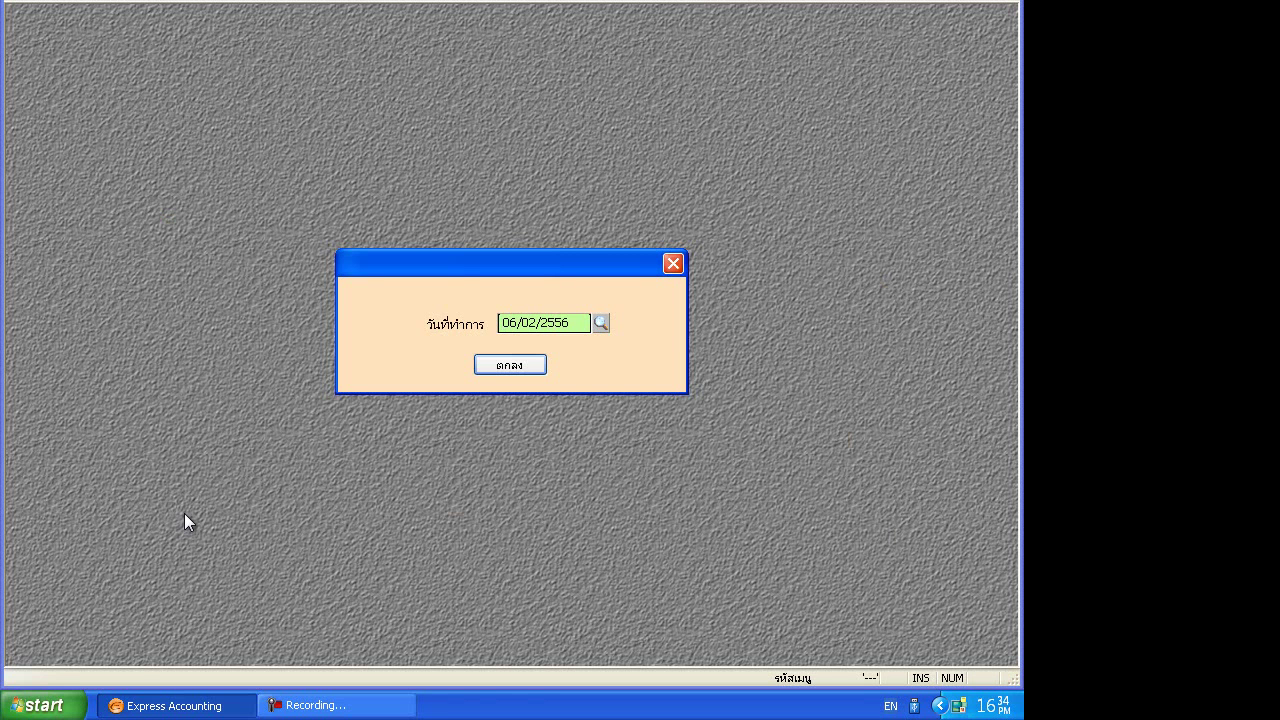
{"action": "key", "text": "BackSpace"}
{"action": "type", "text": "49"}
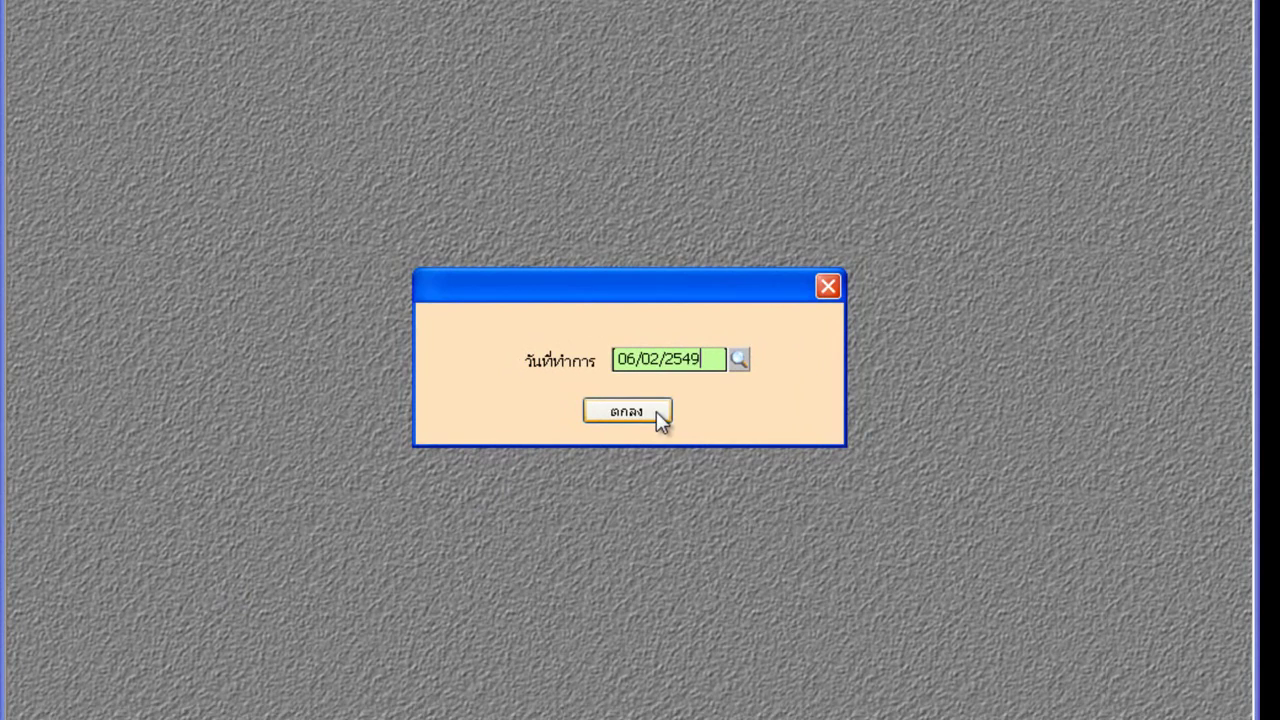
{"action": "left_click", "coordinate": [530, 367]}
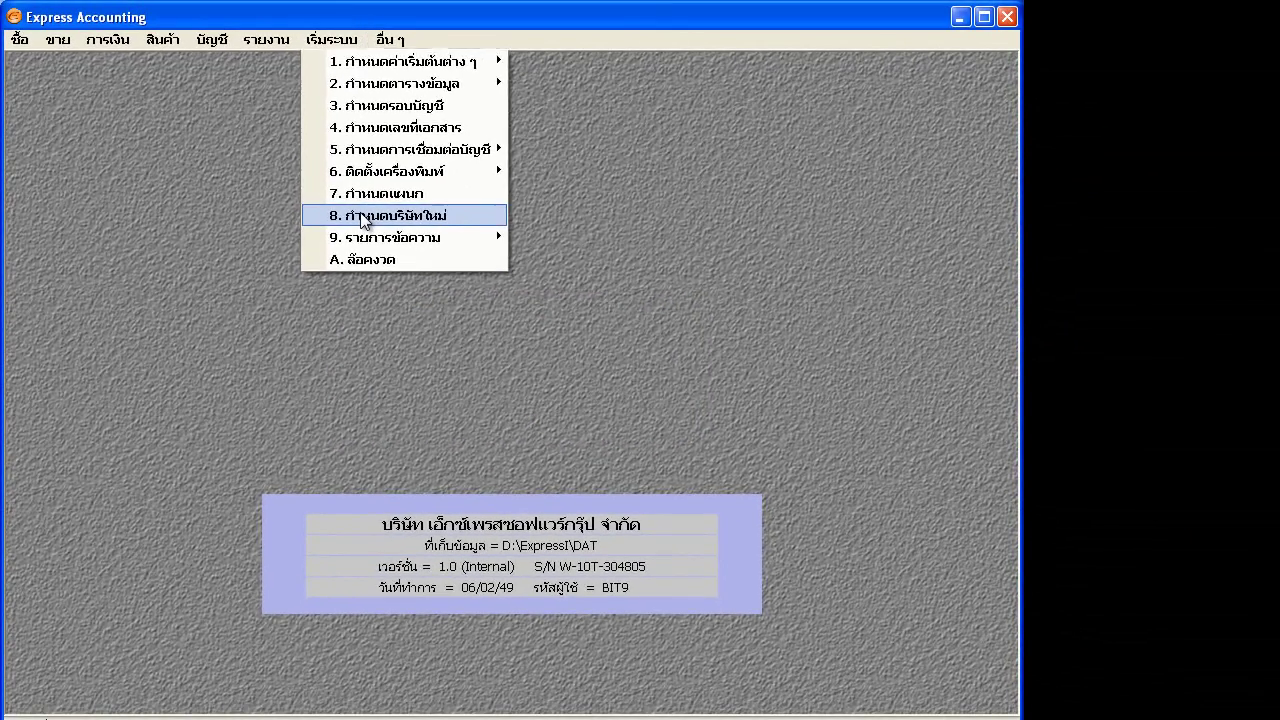
- Add a new company record in กำหนดบริษัทใหม่ named "บริษัท ดอกเบี้ย จำกัด ปี54" with the code DATAT
{"action": "left_click", "coordinate": [452, 170]}
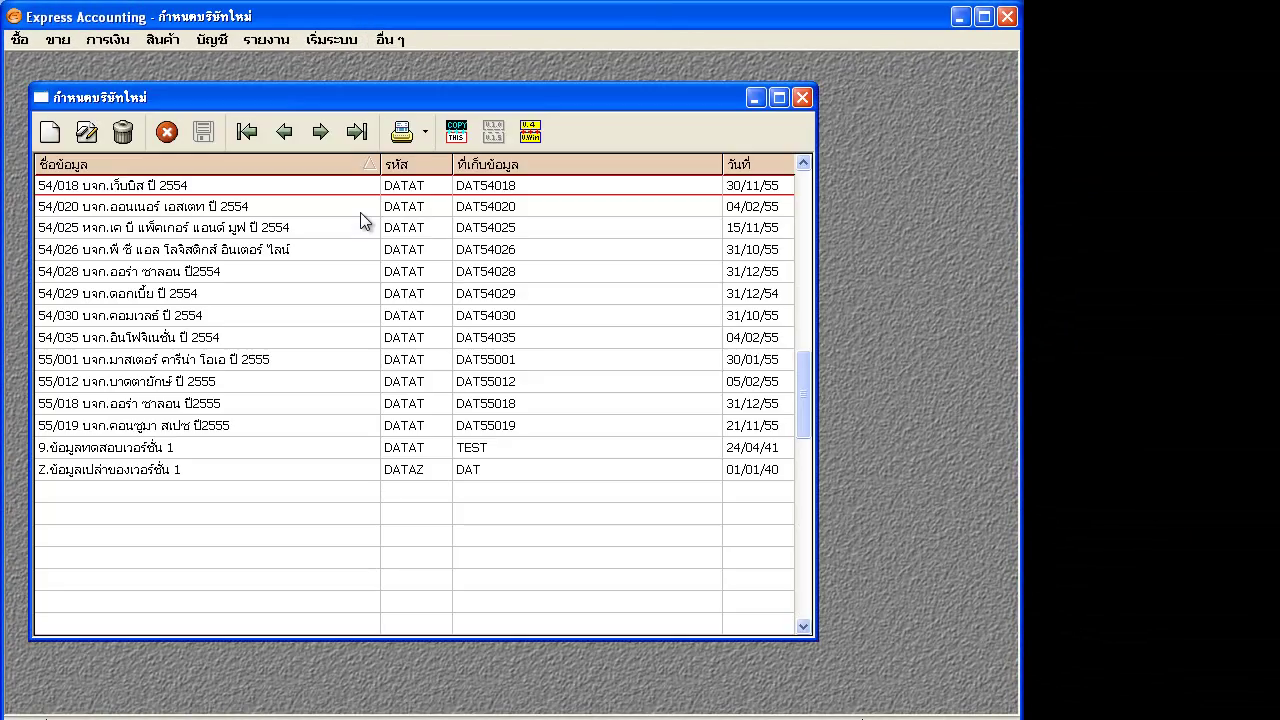
{"action": "left_click", "coordinate": [65, 491]}
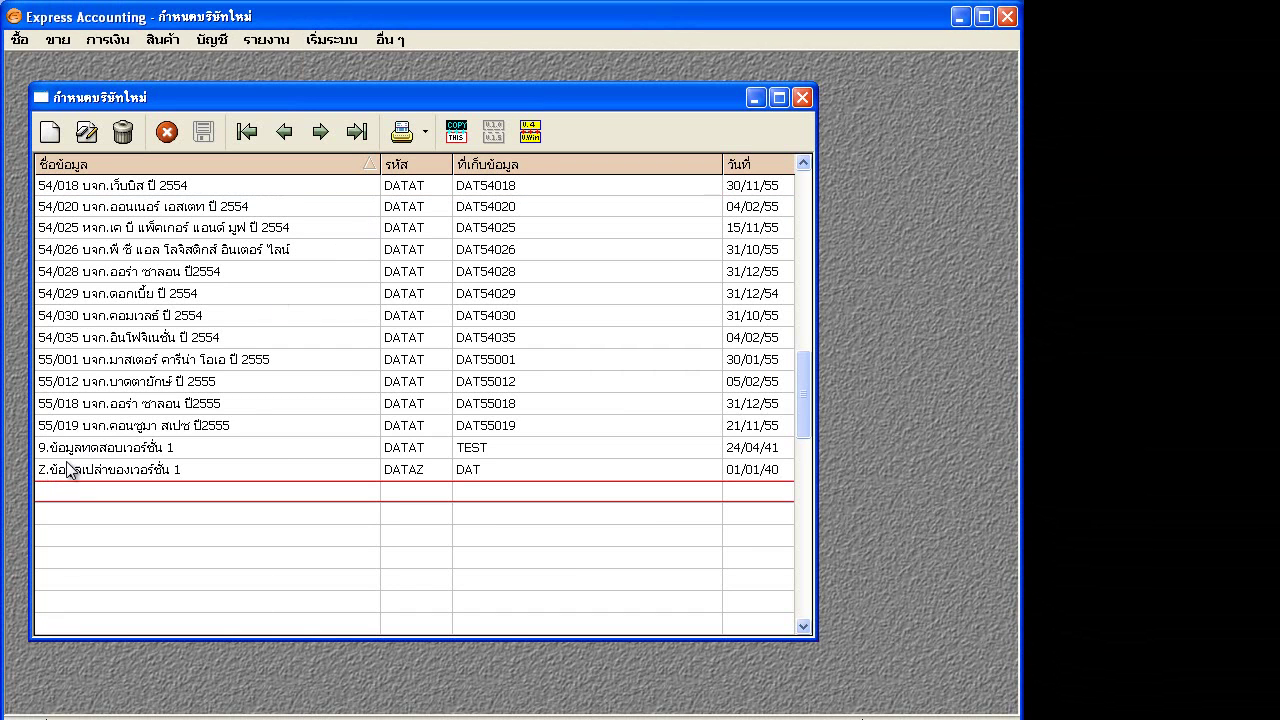
{"action": "left_click", "coordinate": [51, 132]}
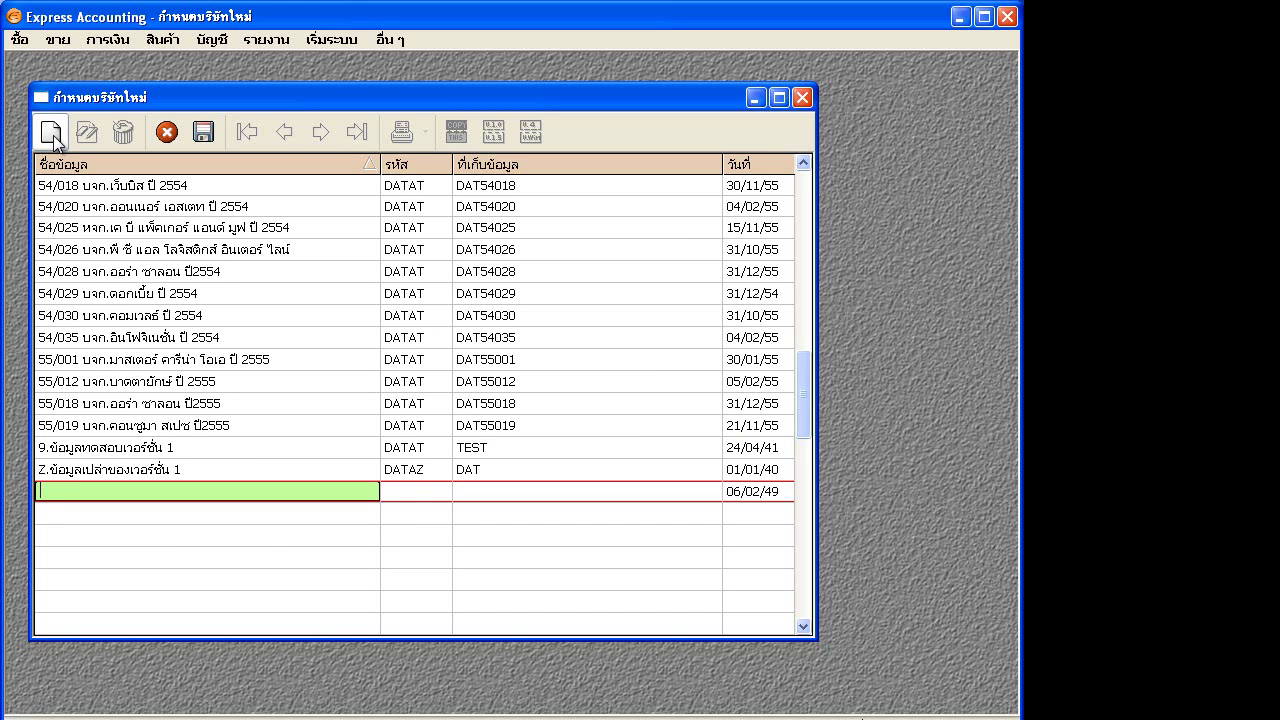
{"action": "type", "text": "บริษัท ดอกเบี้ย จำกัด ปี54"}
{"action": "key", "text": "Return"}
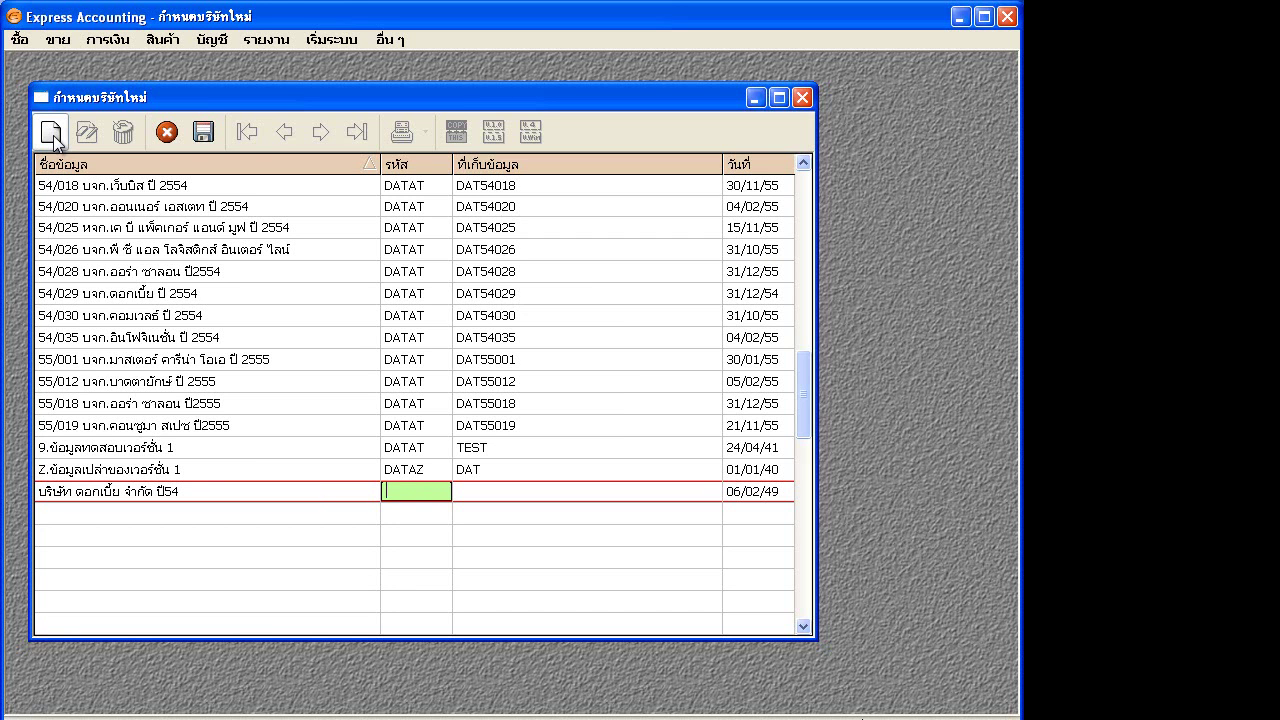
{"action": "type", "text": "DATAT"}
{"action": "key", "text": "Return"}
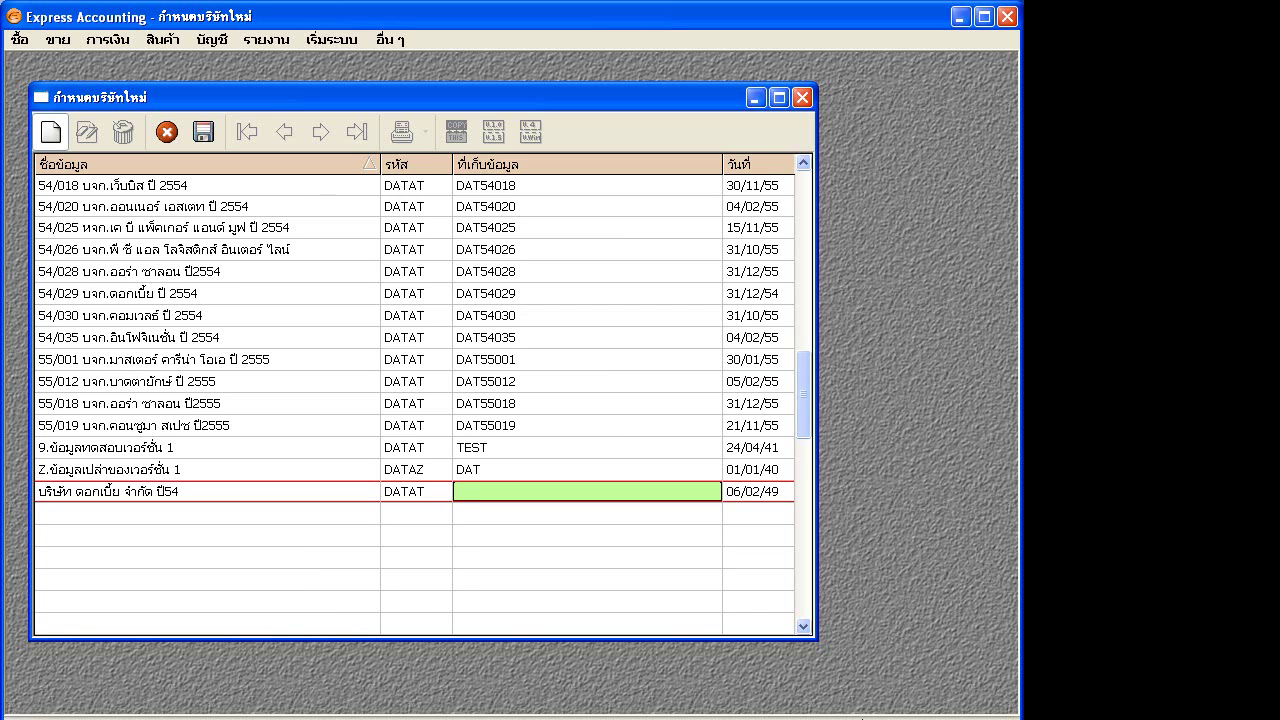
- Switch to Windows Explorer and copy the 5420 folder on Removable Disk (F:)
{"action": "key", "text": "super"}
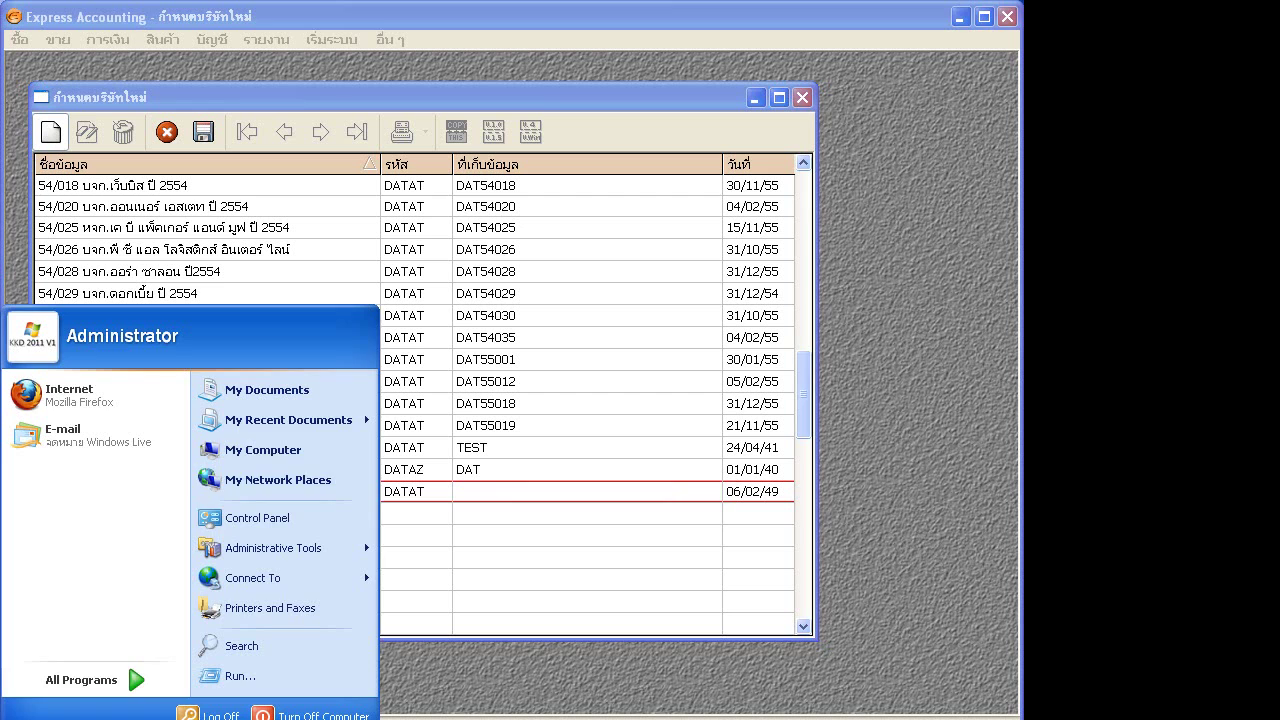
{"action": "left_click", "coordinate": [289, 452]}
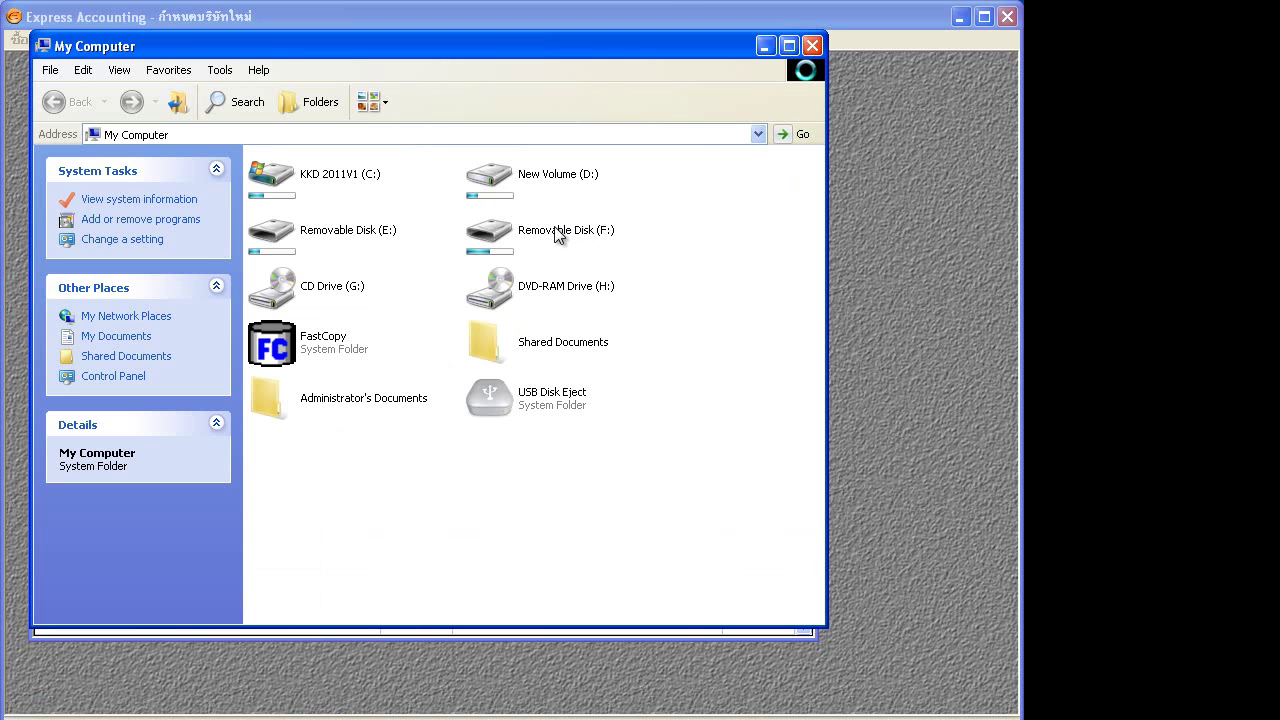
{"action": "left_click", "coordinate": [556, 233]}
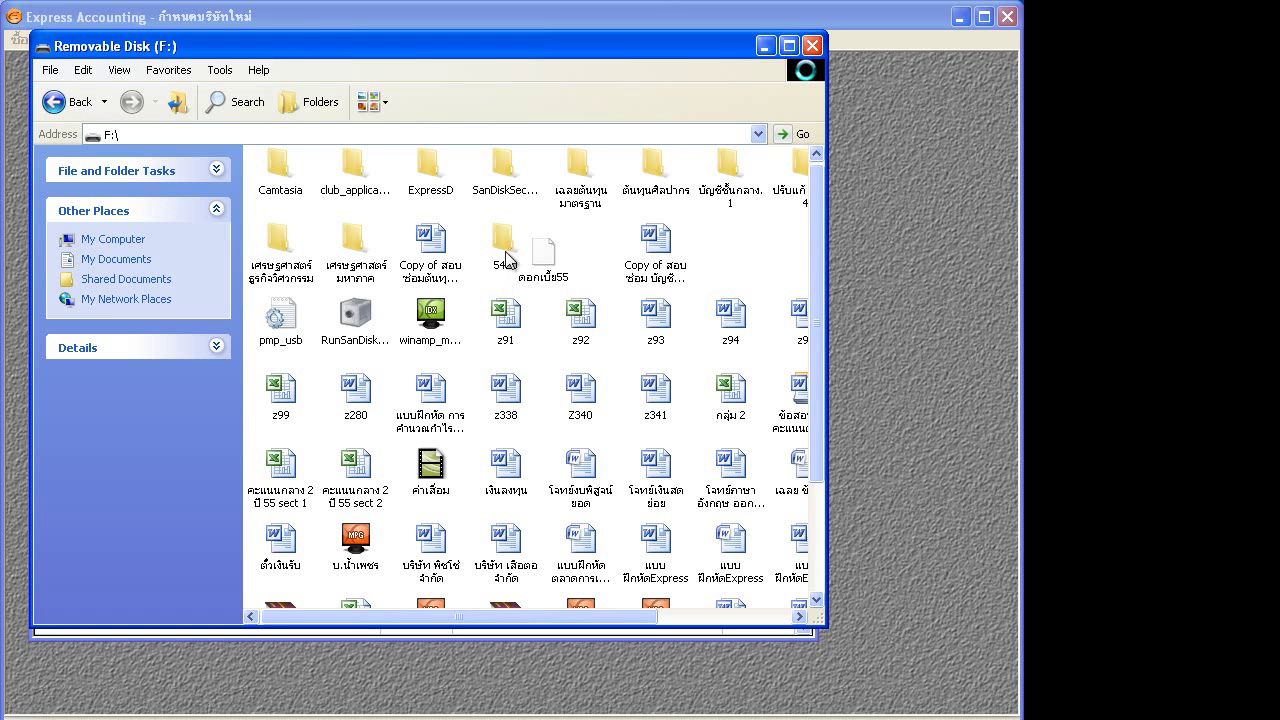
{"action": "left_click", "coordinate": [508, 245]}
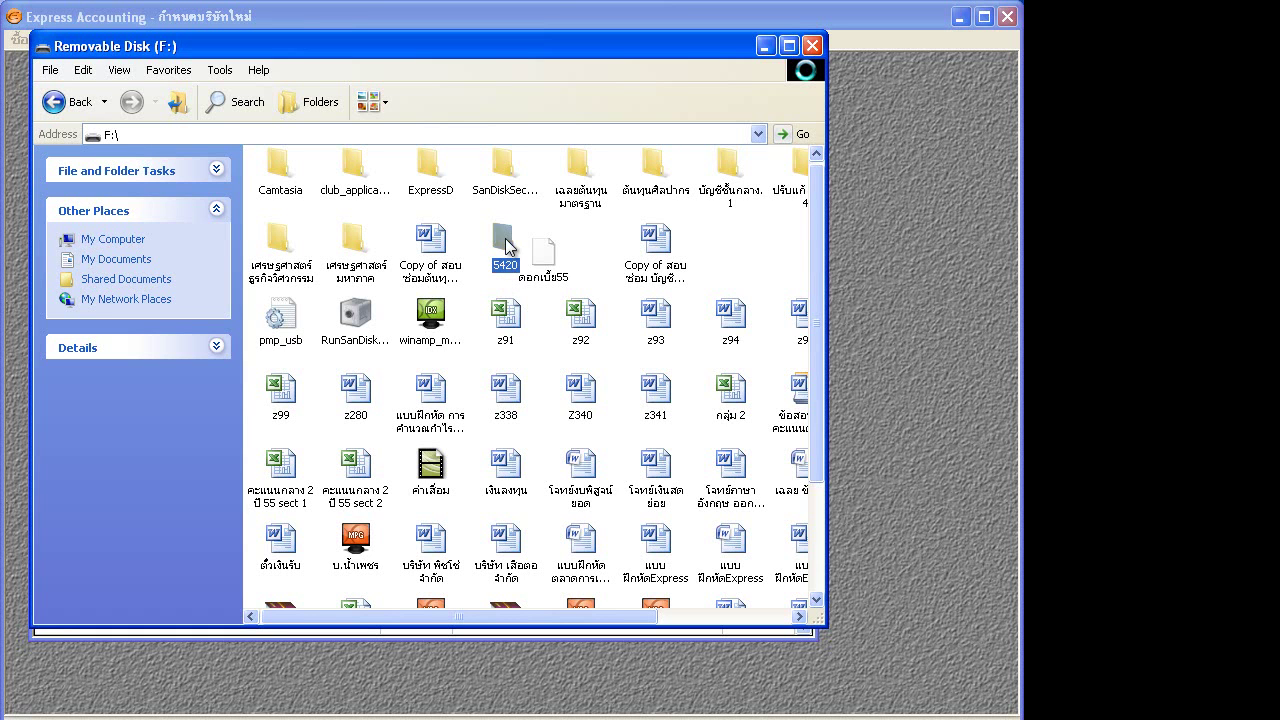
{"action": "right_click", "coordinate": [508, 245]}
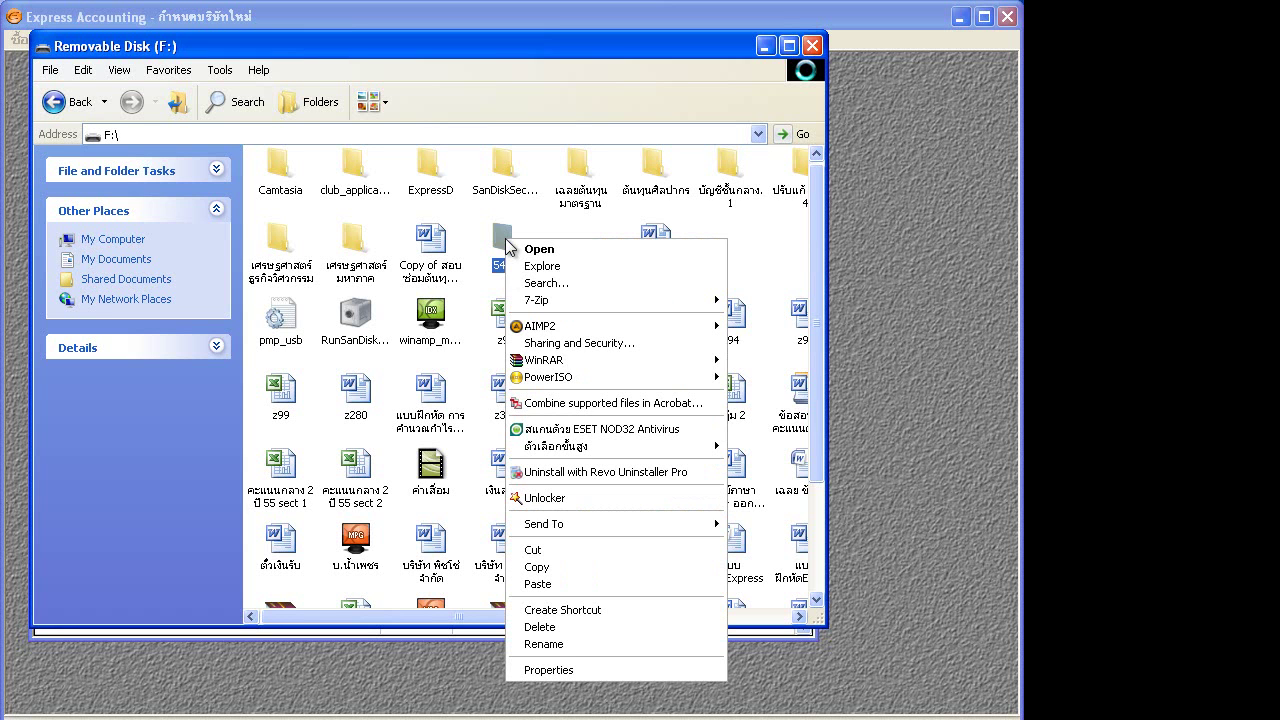
{"action": "left_click", "coordinate": [537, 567]}
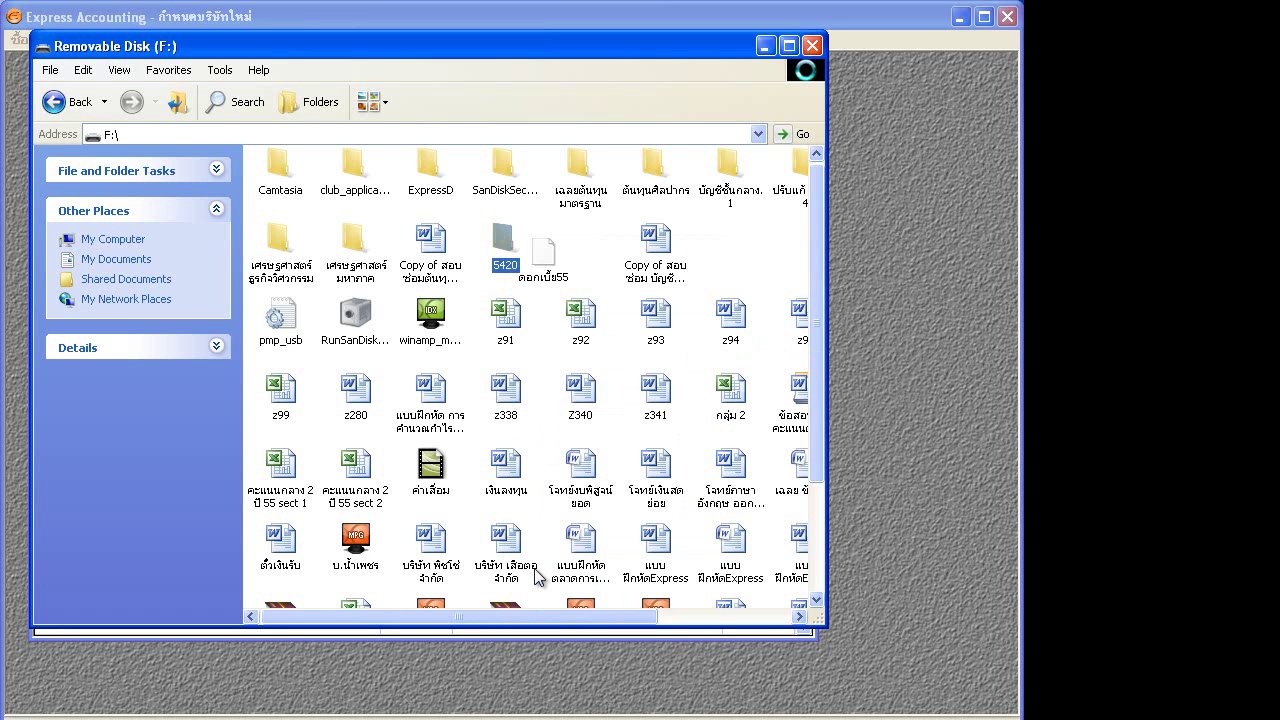
- Paste the copied 5420 folder into D:\ExpressI and return to Express Accounting
{"action": "left_click", "coordinate": [758, 136]}
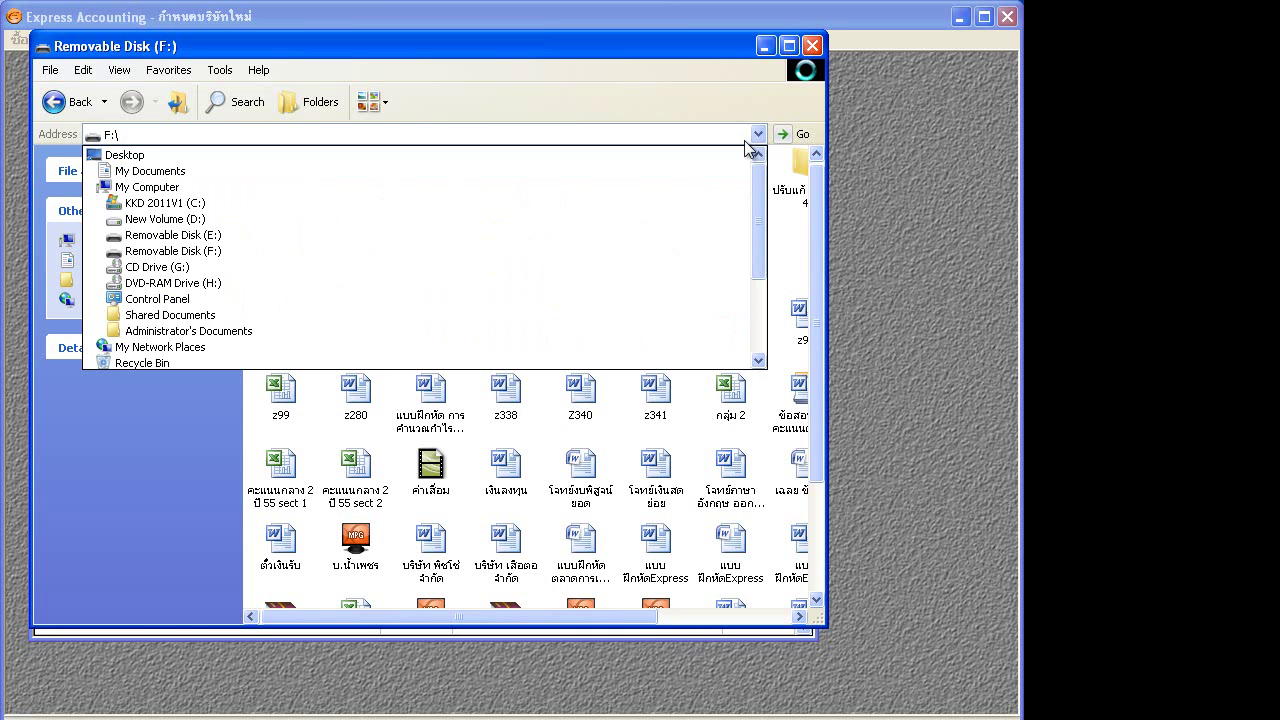
{"action": "left_click", "coordinate": [200, 220]}
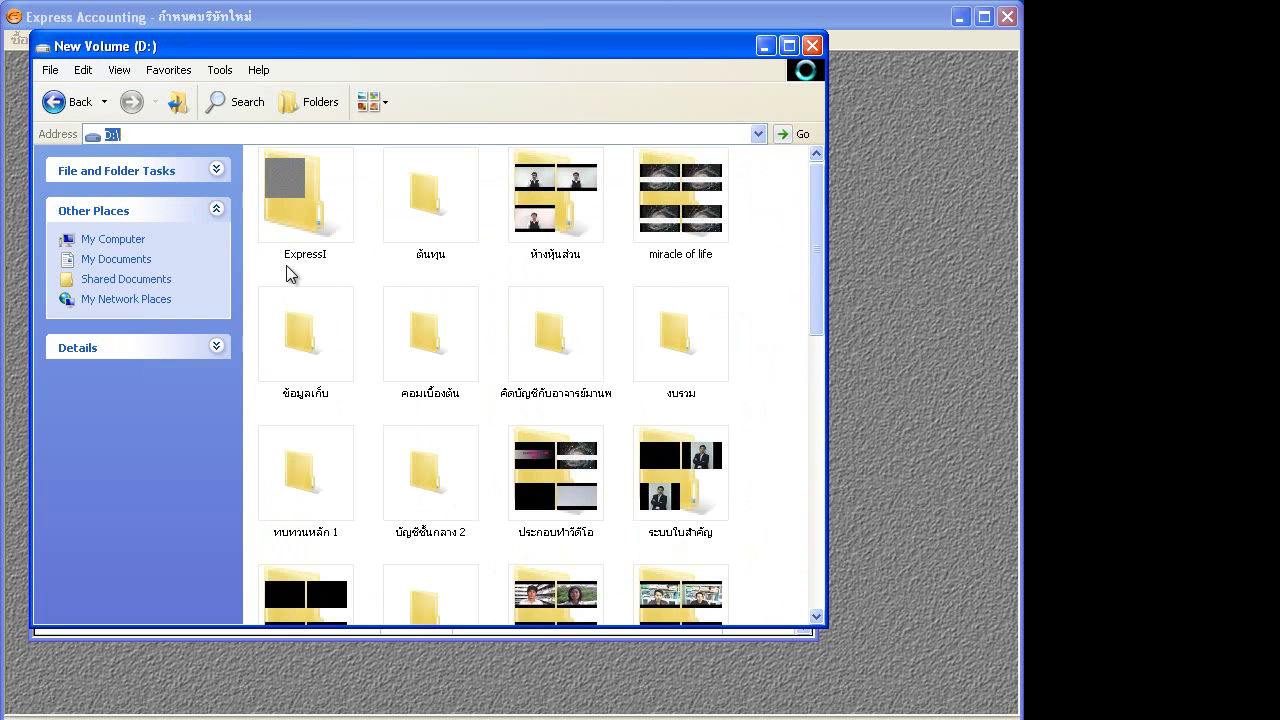
{"action": "double_click", "coordinate": [301, 204]}
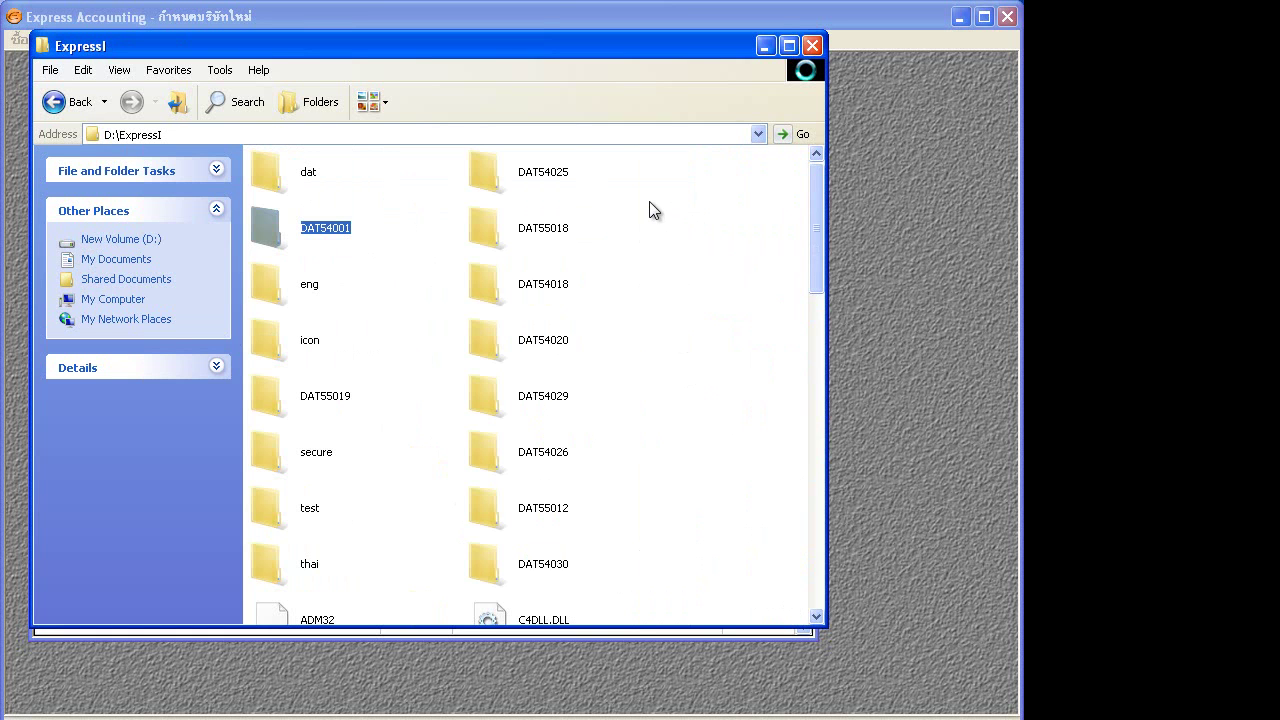
{"action": "right_click", "coordinate": [650, 208]}
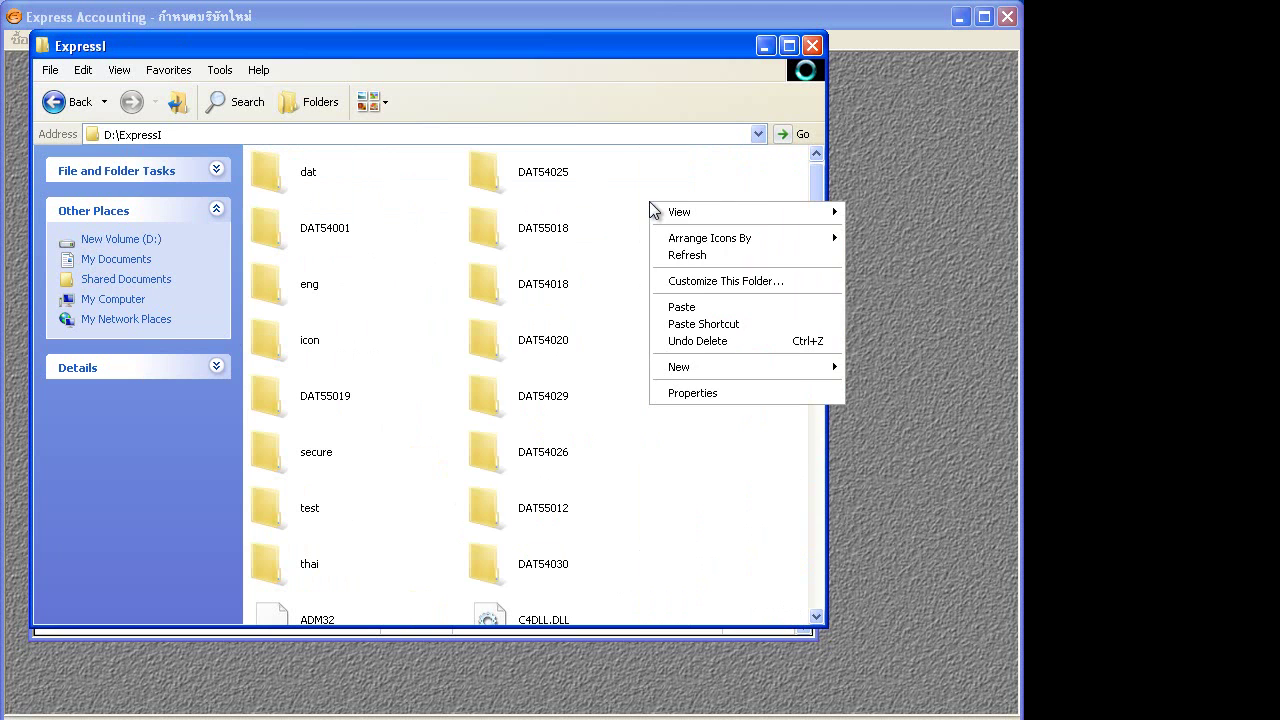
{"action": "left_click", "coordinate": [697, 308]}
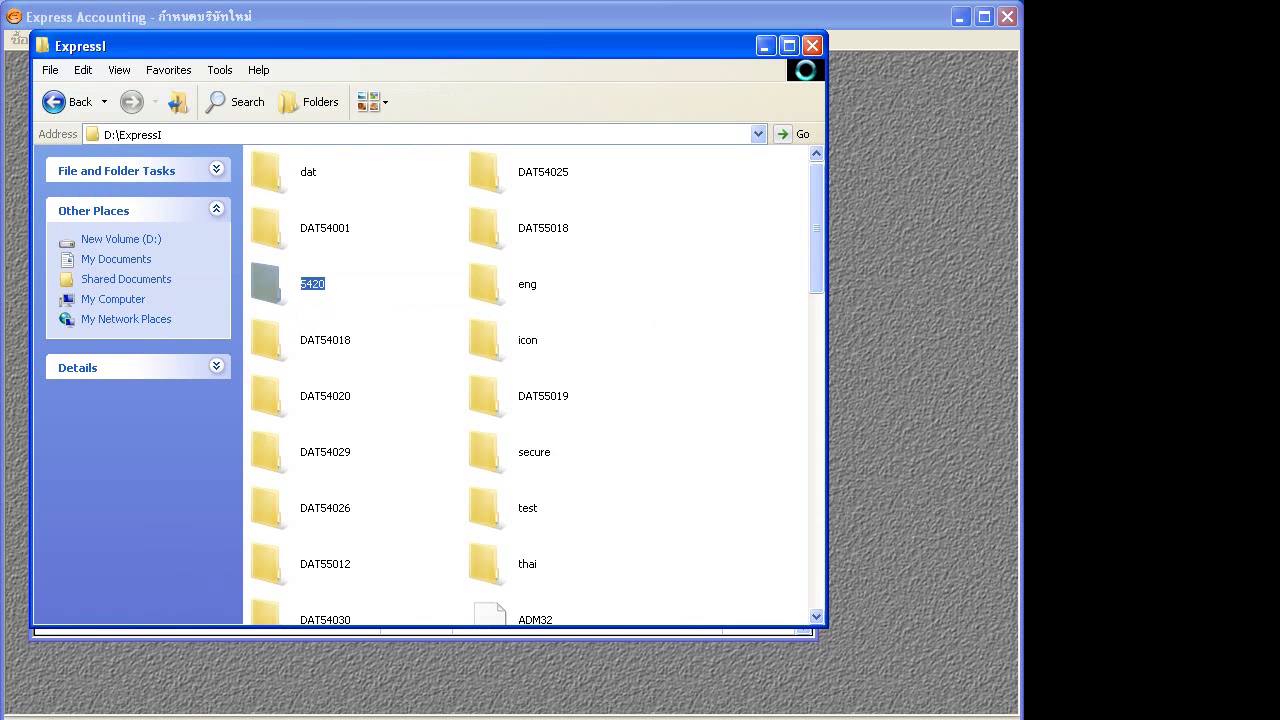
{"action": "key", "text": "alt+F4"}
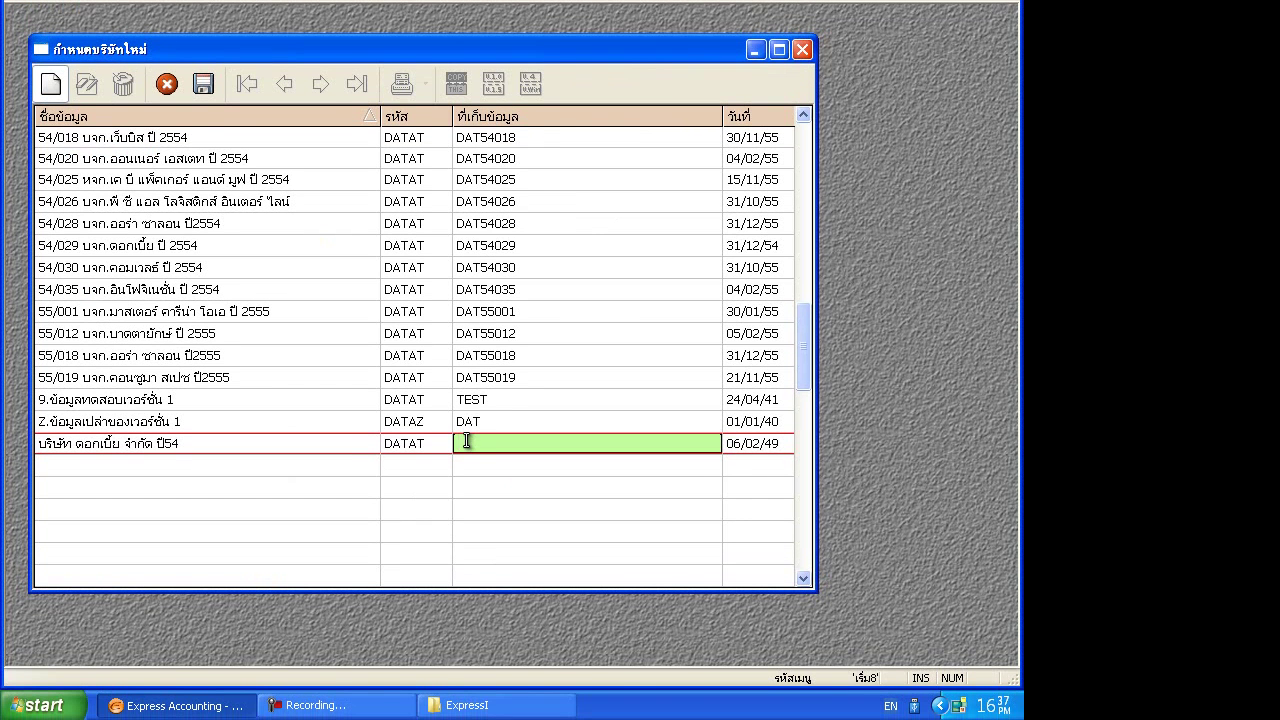
- Set the new company's data location to 5420 and accept using the existing data there with YES
{"action": "type", "text": "54020"}
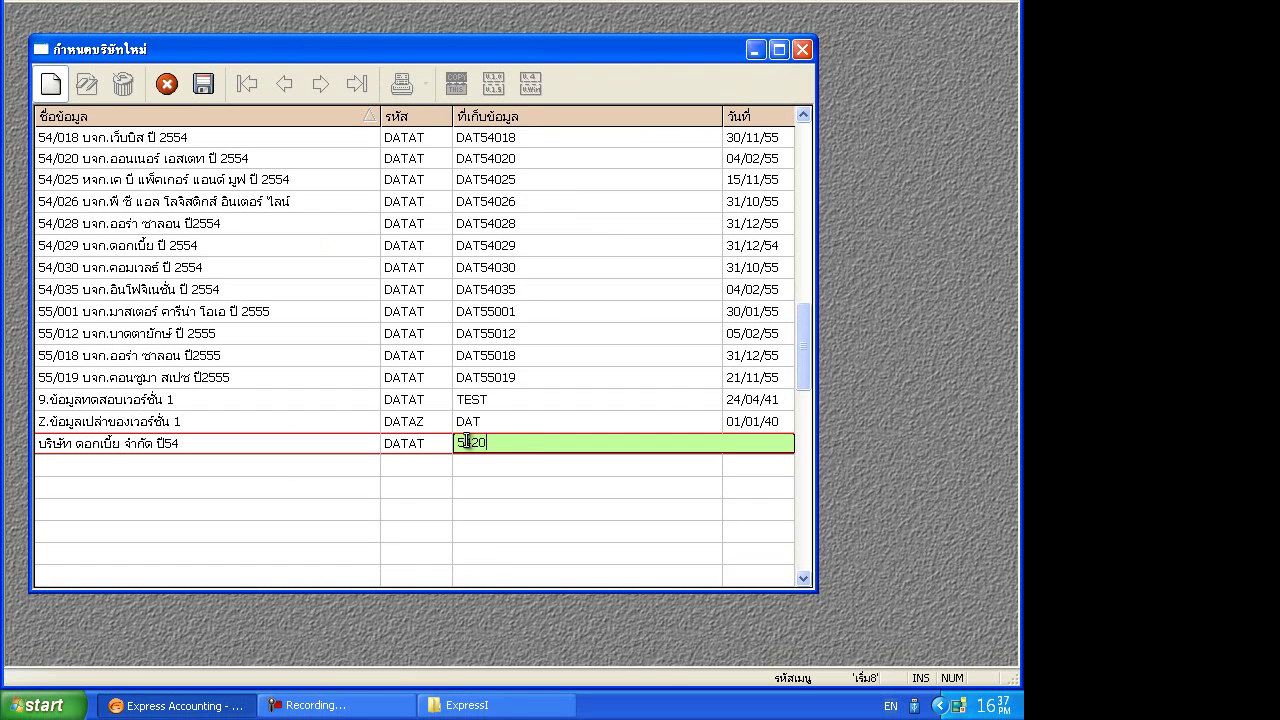
{"action": "key", "text": "Return"}
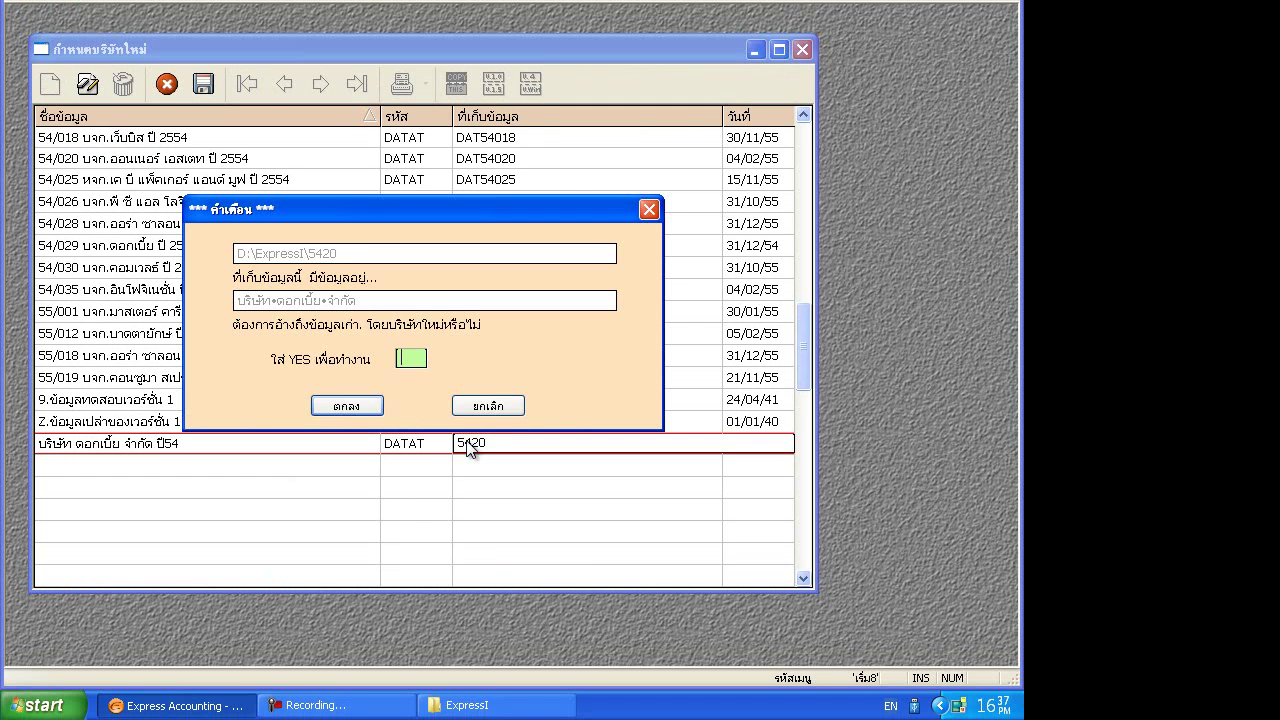
{"action": "type", "text": "YES"}
{"action": "left_click", "coordinate": [345, 405]}
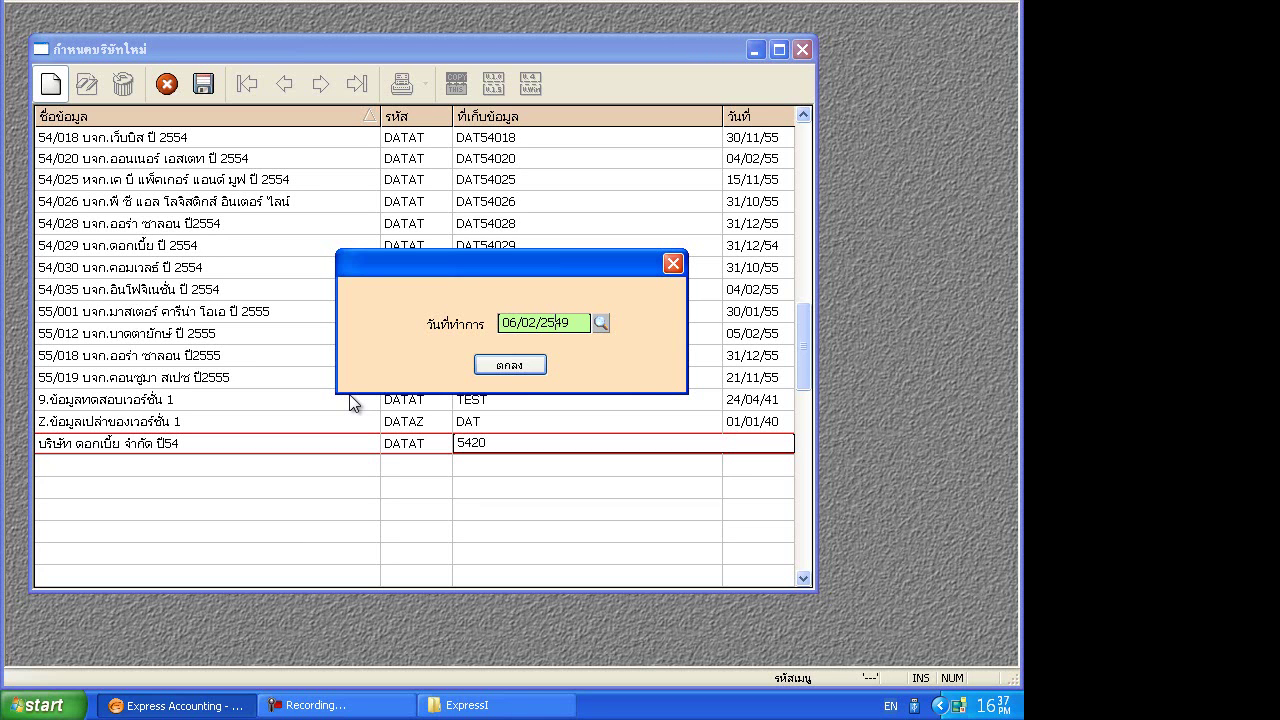
- Set the working date to 06/02/2554, finish creating the company and close the company list
{"action": "key", "text": "Delete"}
{"action": "key", "text": "Delete"}
{"action": "type", "text": "54"}
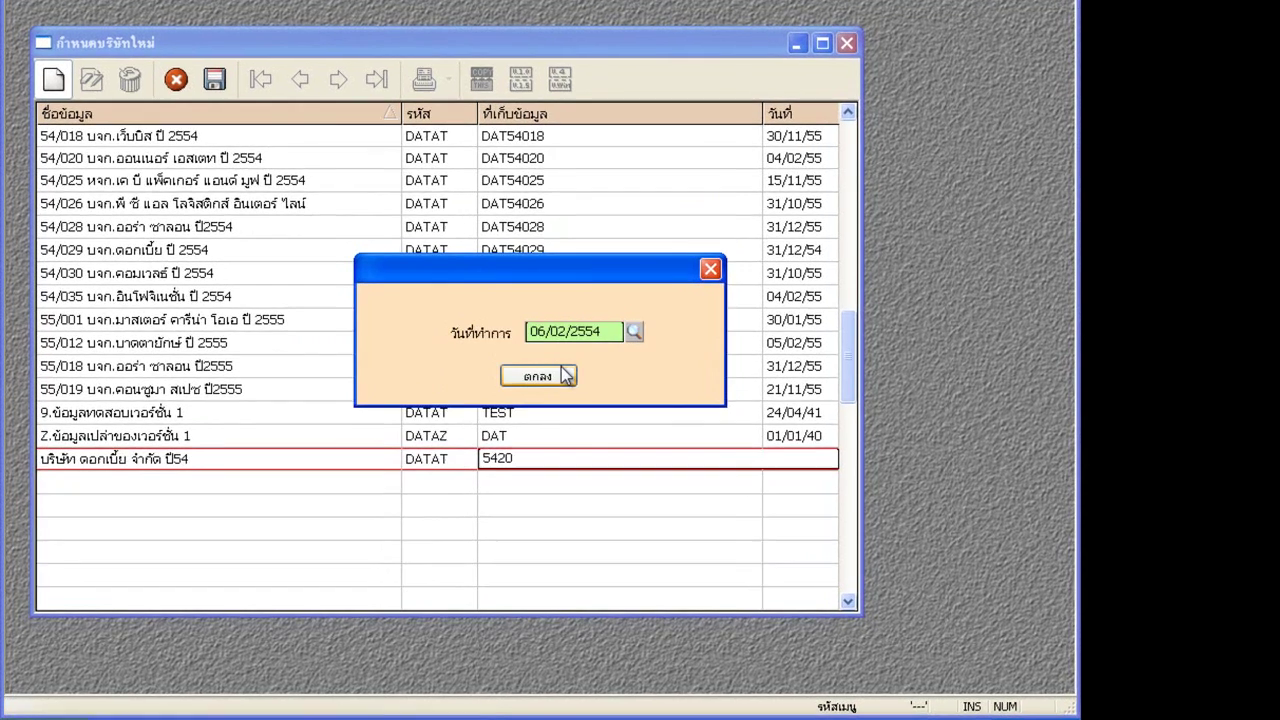
{"action": "key", "text": "Tab"}
{"action": "left_click", "coordinate": [648, 421]}
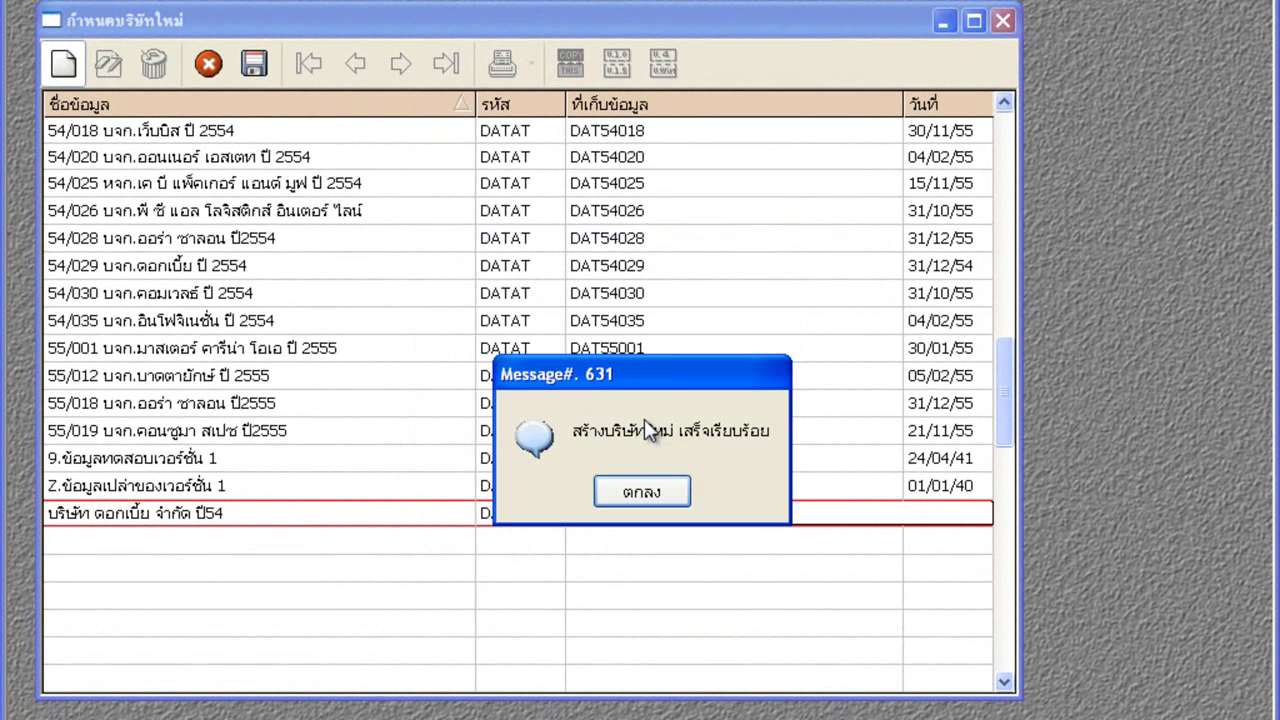
{"action": "left_click", "coordinate": [659, 493]}
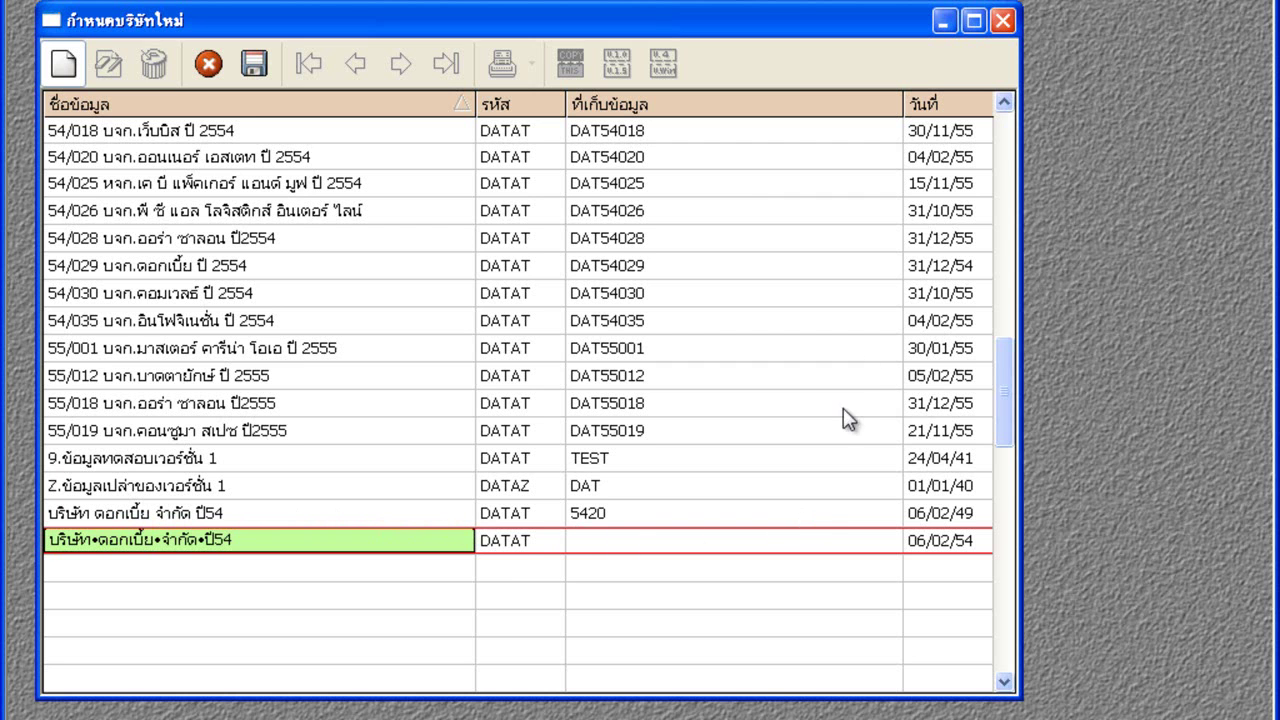
{"action": "left_click", "coordinate": [1003, 20]}
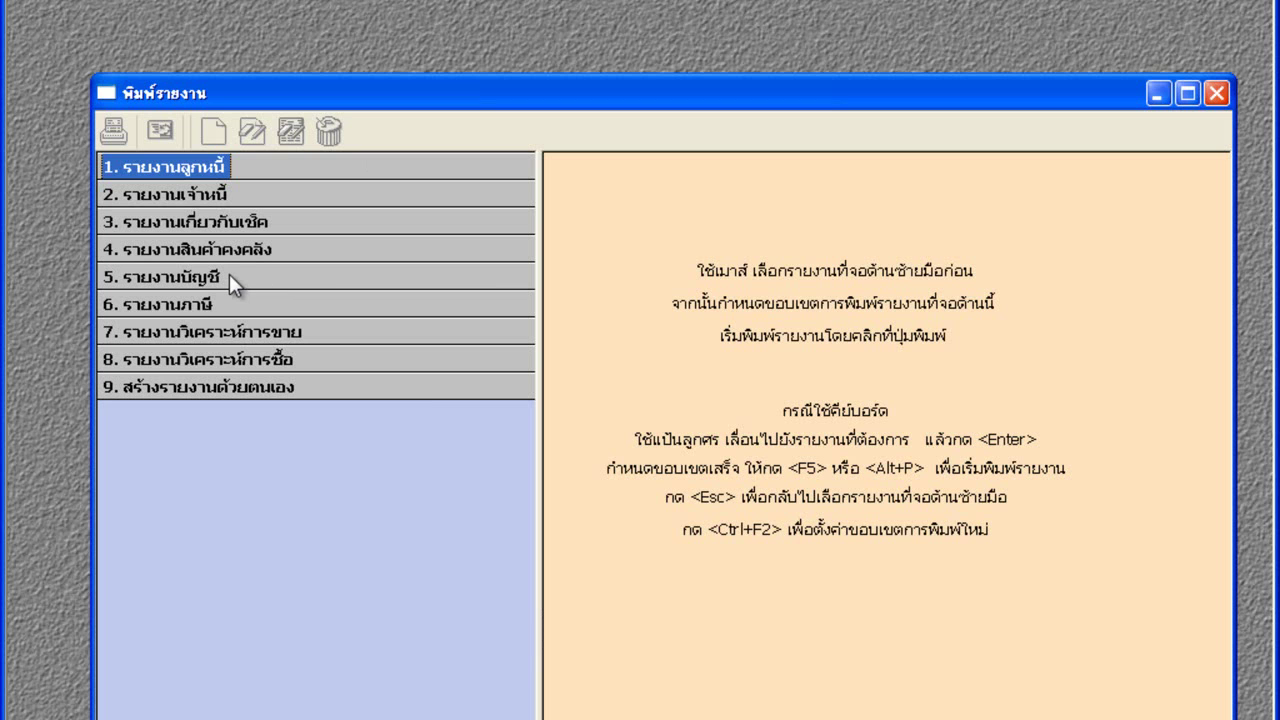
- Open the full trial balance report (งบทดลองแบบเต็ม) from the accounting reports
{"action": "left_click", "coordinate": [194, 269]}
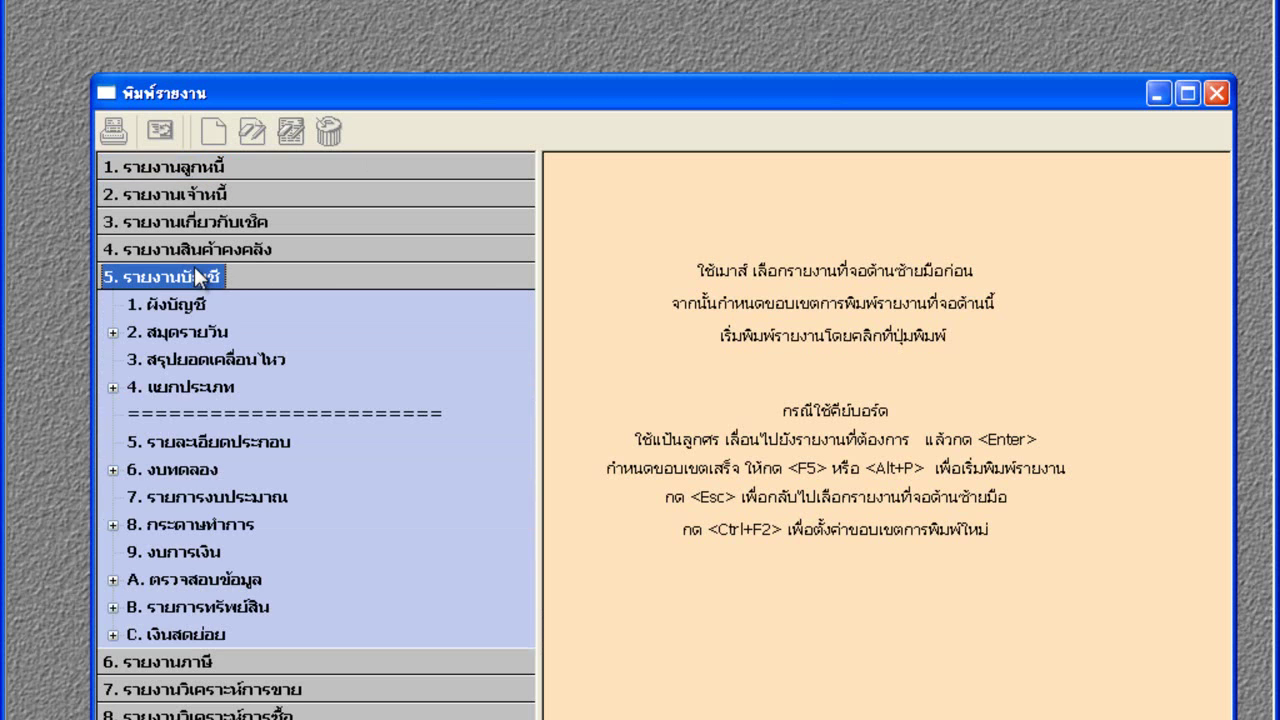
{"action": "double_click", "coordinate": [178, 468]}
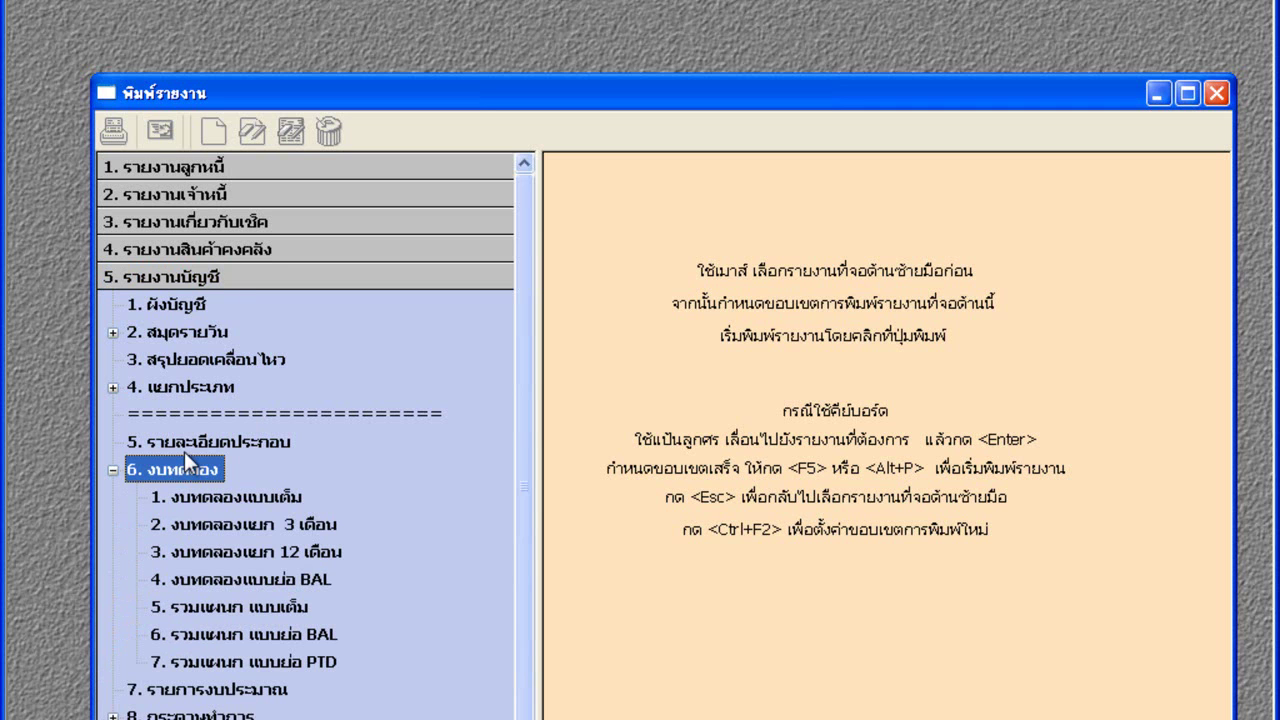
{"action": "double_click", "coordinate": [228, 494]}
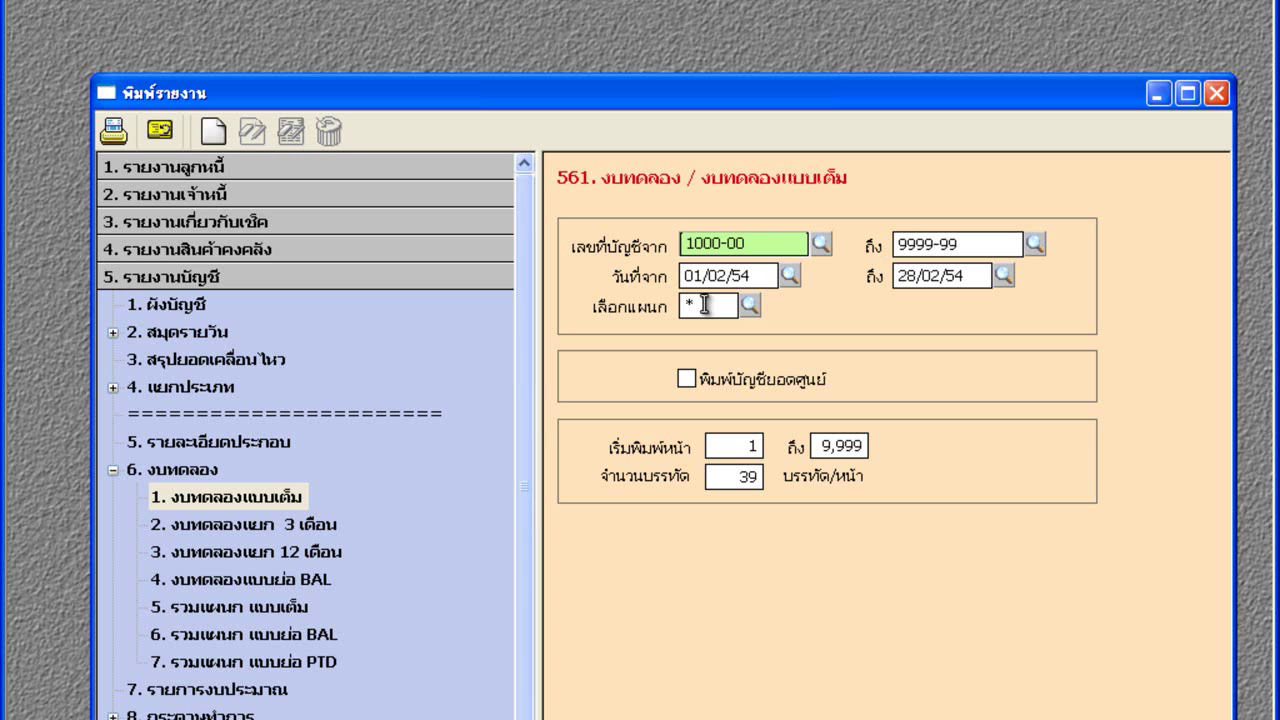
- Set the trial balance report's date range from 01/01/54 to 01/01/54
{"action": "left_click", "coordinate": [708, 276]}
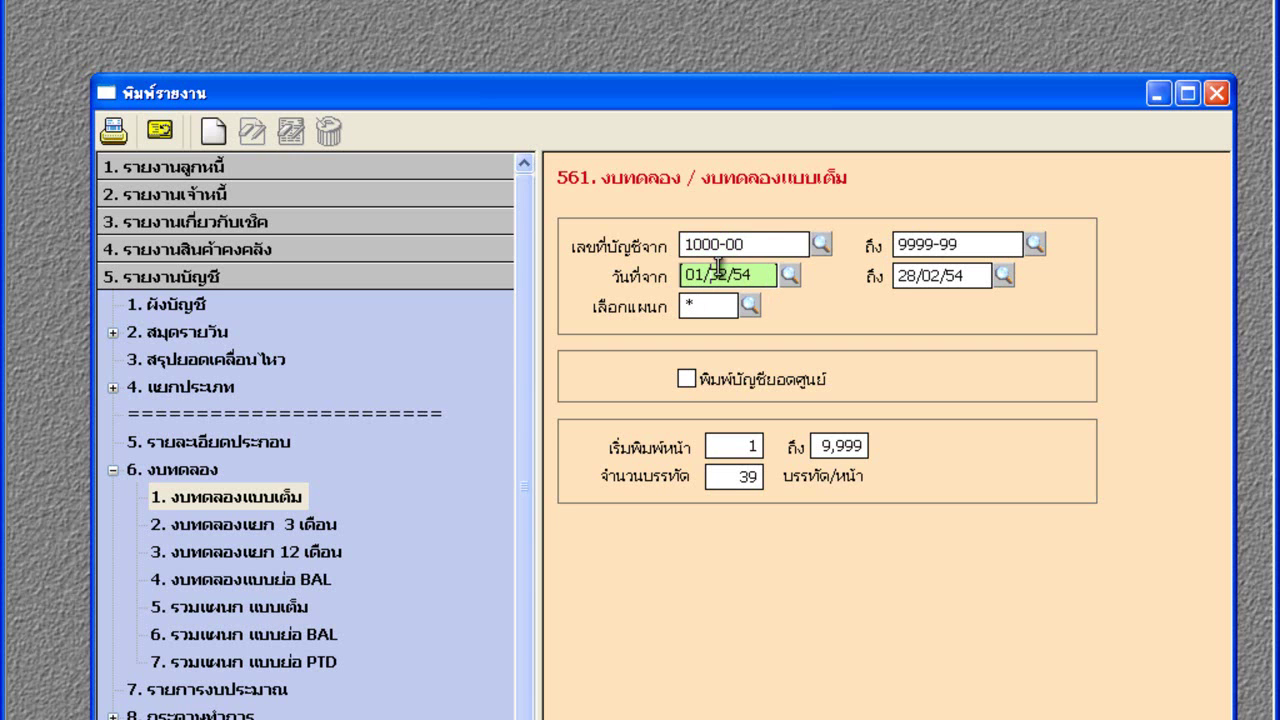
{"action": "type", "text": "1"}
{"action": "key", "text": "Return"}
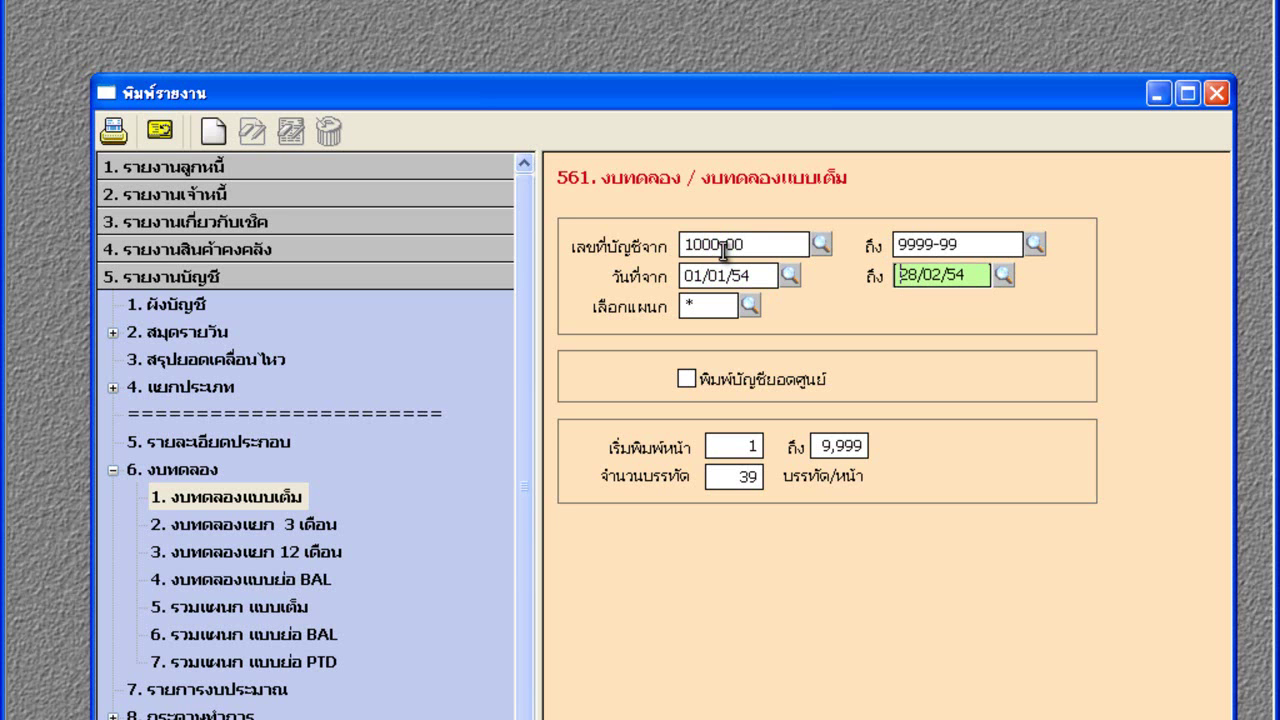
{"action": "type", "text": "010154"}
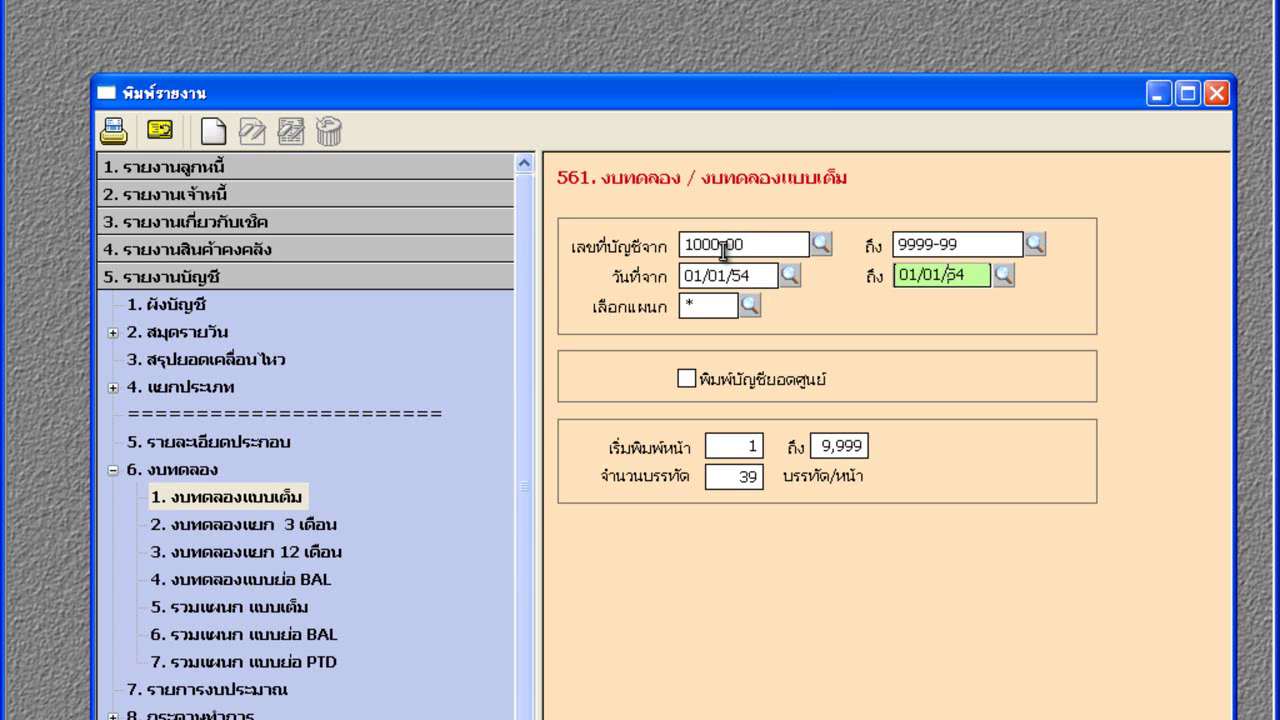